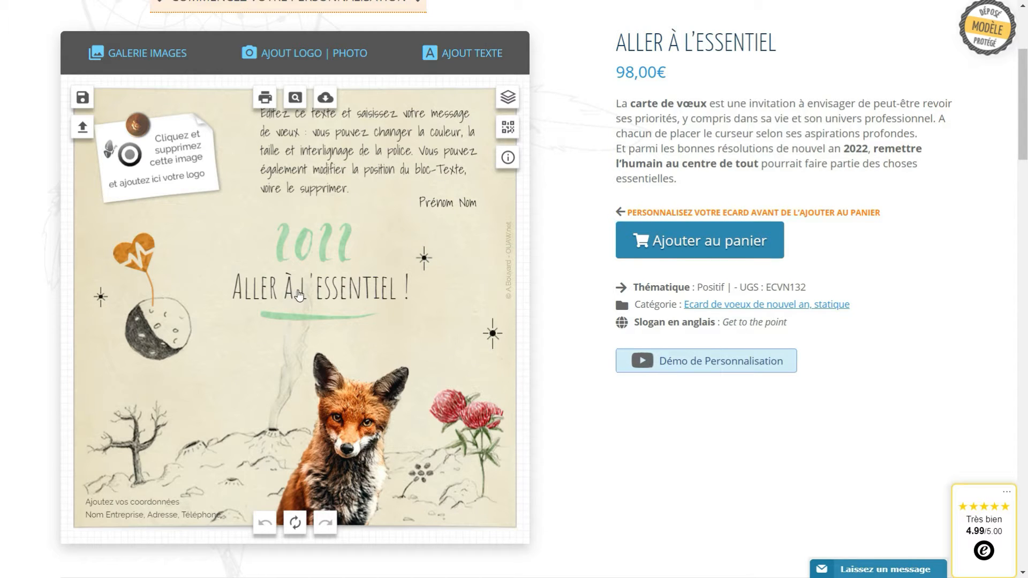
Delete the sample logo placeholder image from the white note at the top-left
left_click(160, 171)
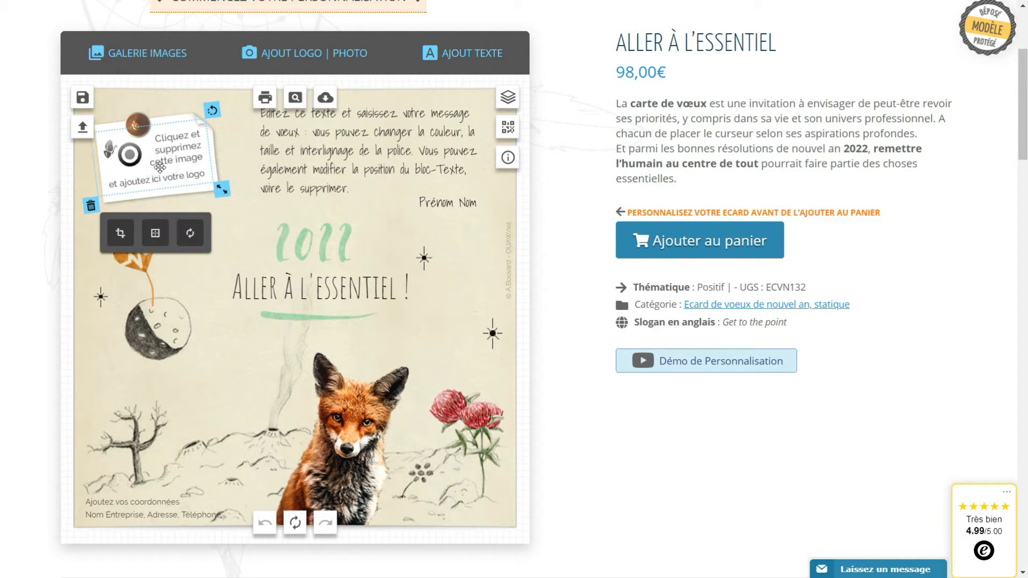
left_click(90, 206)
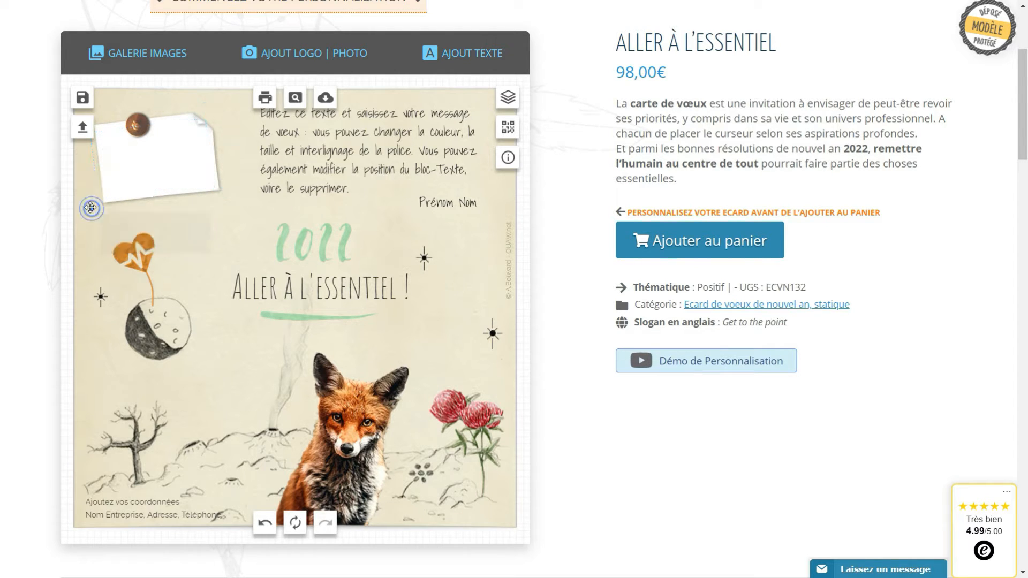
Clear old thumbnails from the logo panel and upload print-et-web.jpg onto the card
left_click(300, 58)
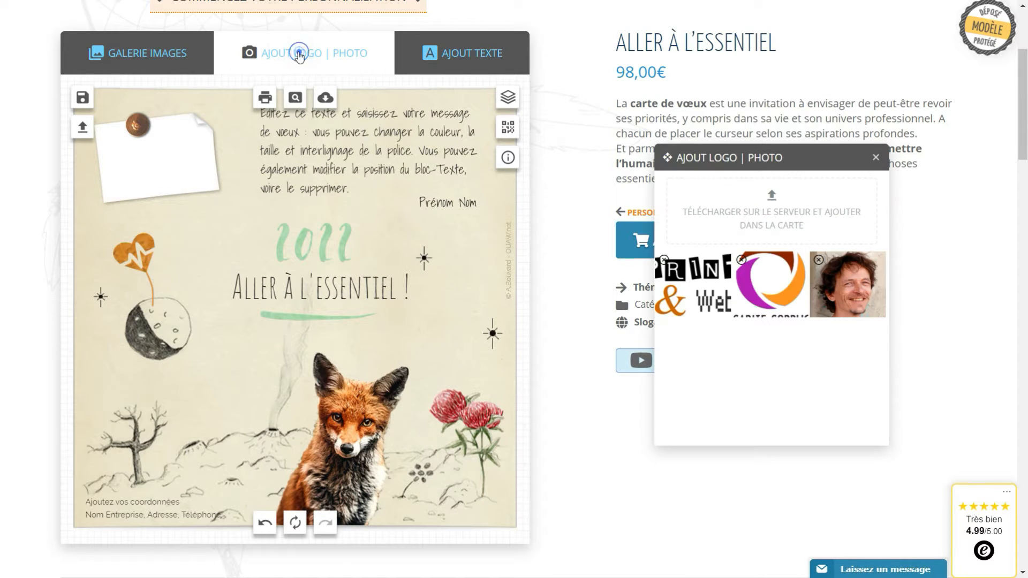
left_click(664, 260)
left_click(664, 260)
left_click(664, 260)
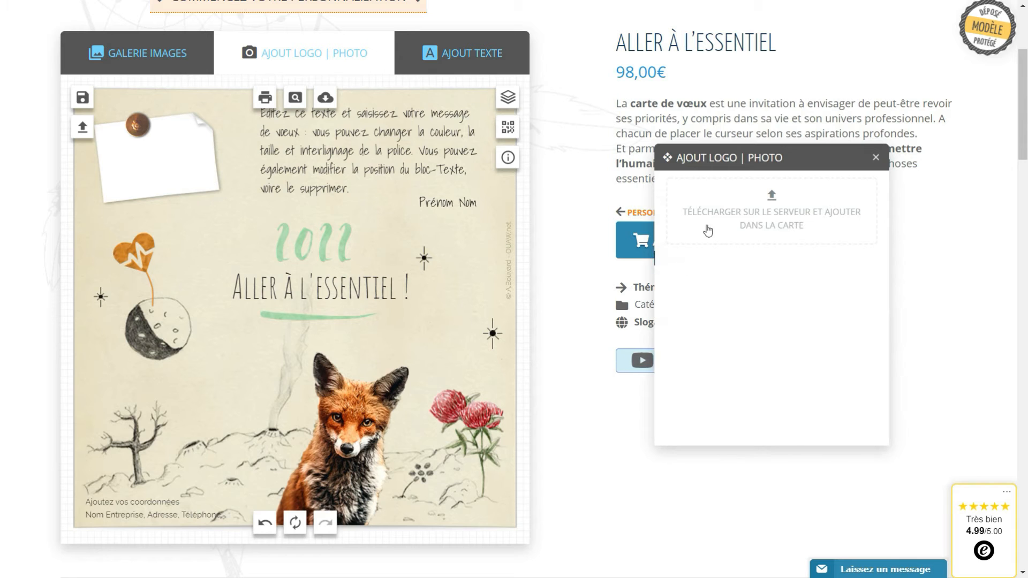
left_click_drag(777, 153, 709, 136)
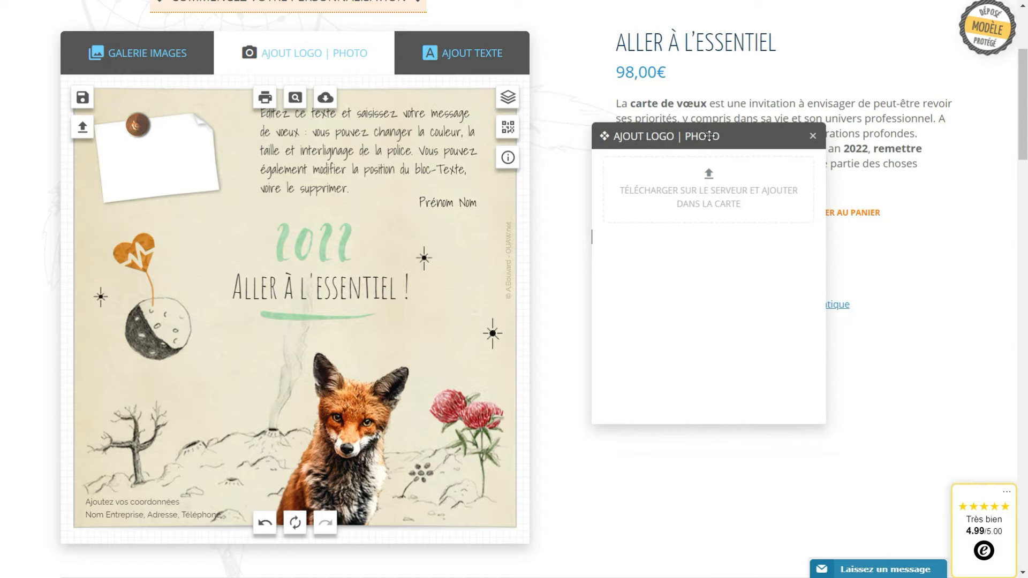
left_click(700, 193)
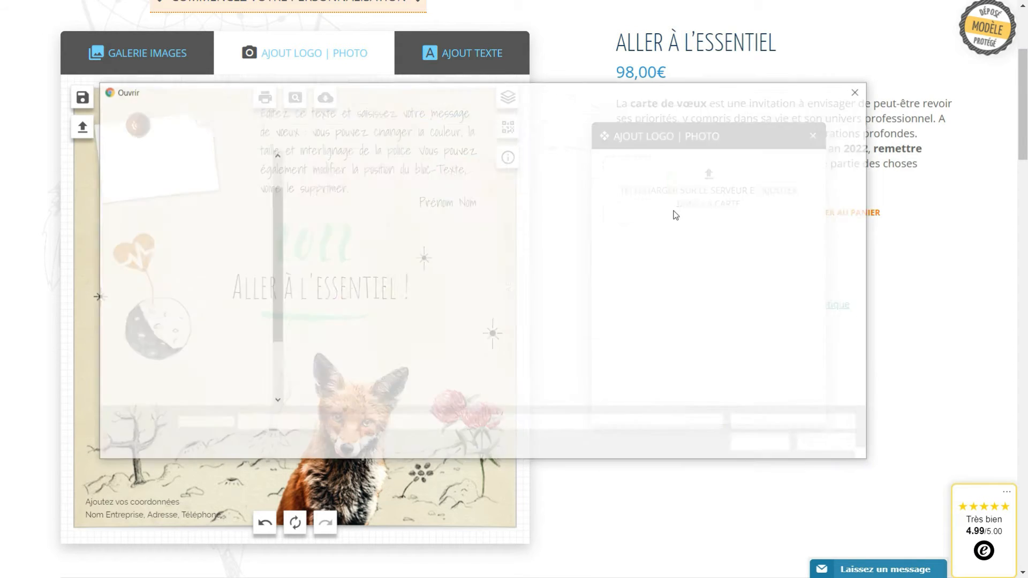
left_click(552, 301)
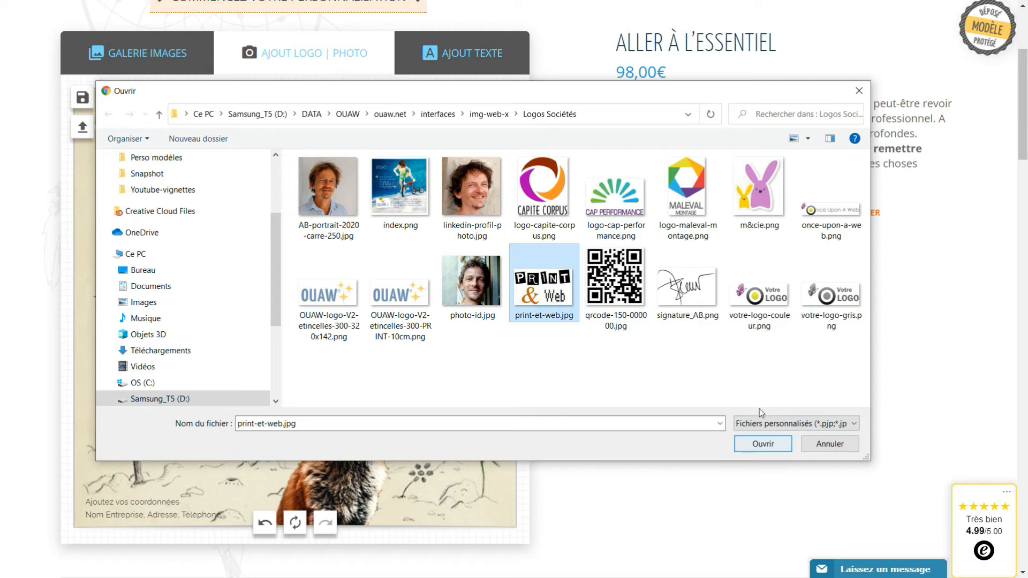
left_click(762, 446)
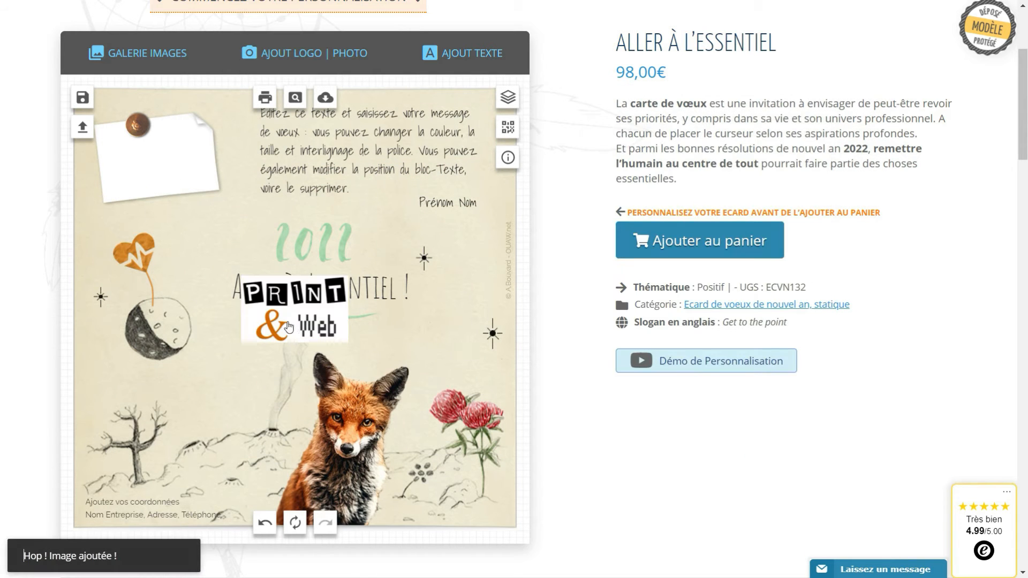
Place the Print & Web logo on the white note behind the pin, slightly tilted and shrunk
left_click(289, 328)
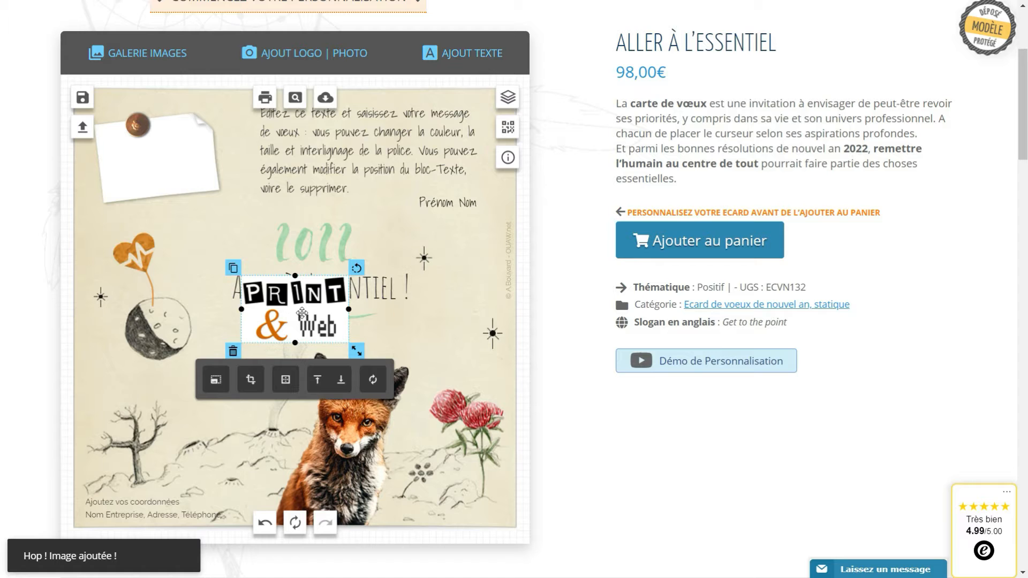
left_click_drag(303, 313, 156, 172)
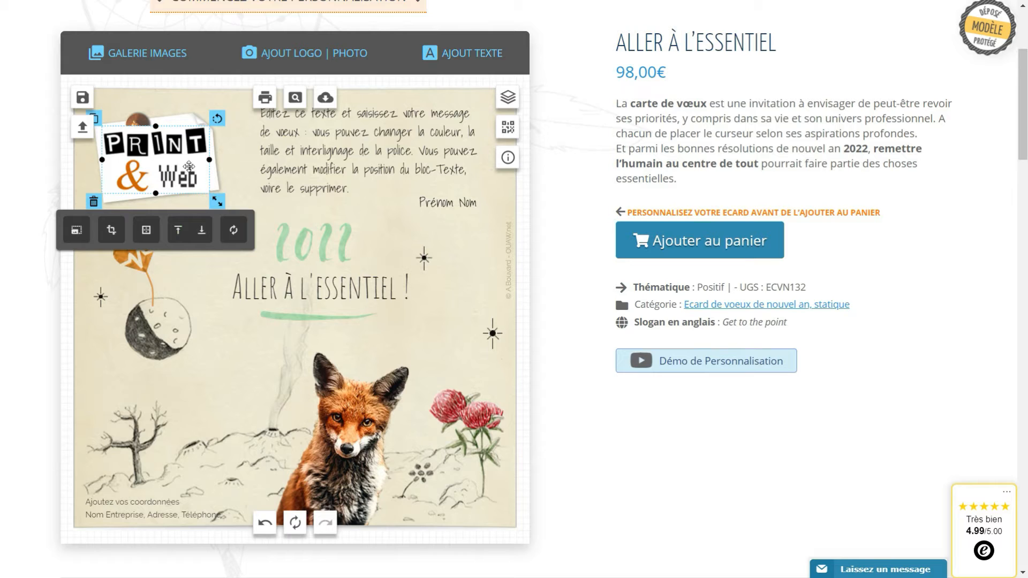
left_click(200, 232)
left_click_drag(163, 158, 162, 154)
left_click_drag(207, 116, 200, 117)
left_click_drag(134, 174, 138, 170)
left_click_drag(220, 188, 201, 181)
left_click(213, 298)
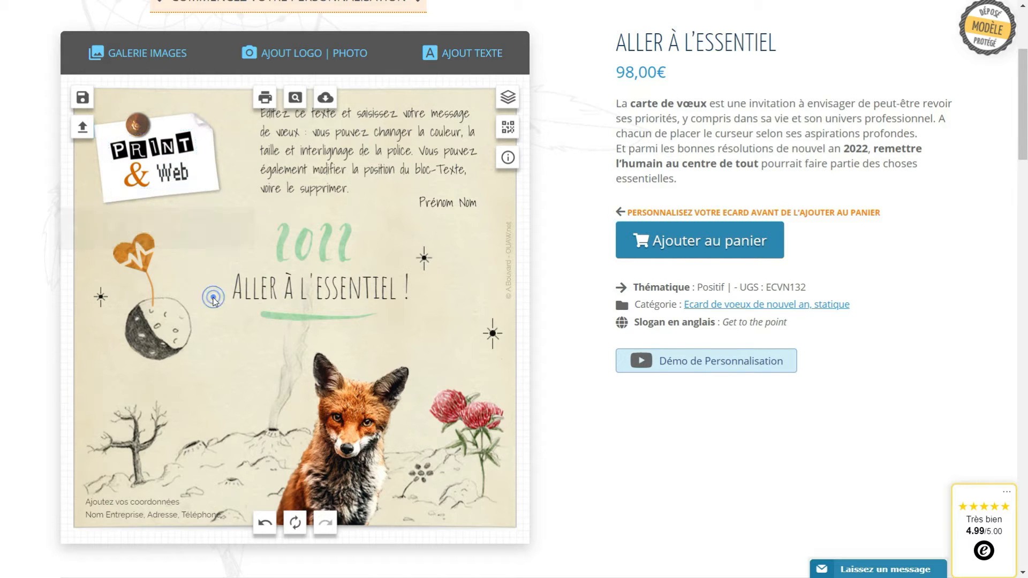
Delete the Print & Web logo and upload logo-capite-corpus.png, dragging it toward the white note
left_click(163, 179)
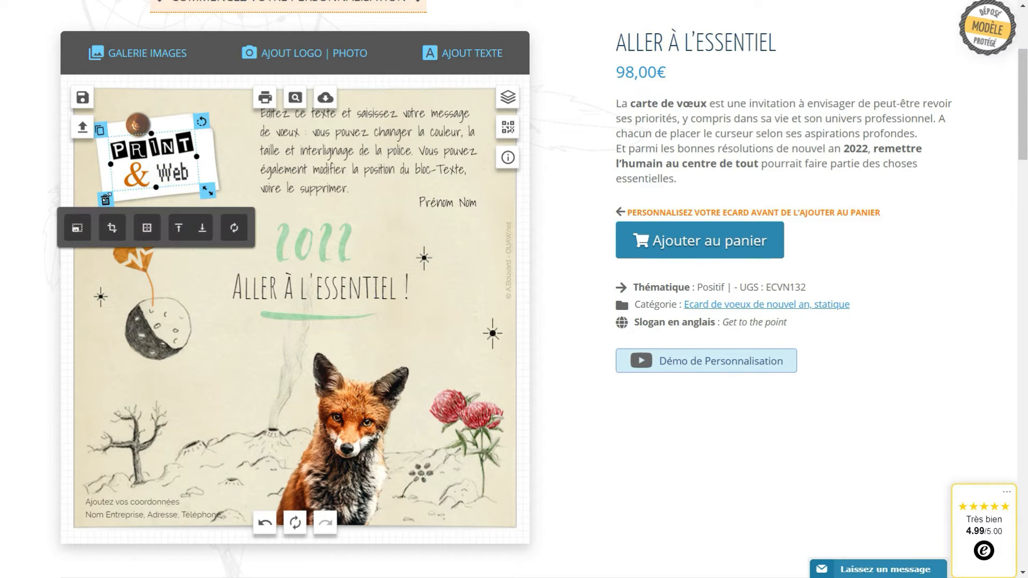
key("Delete")
left_click(275, 57)
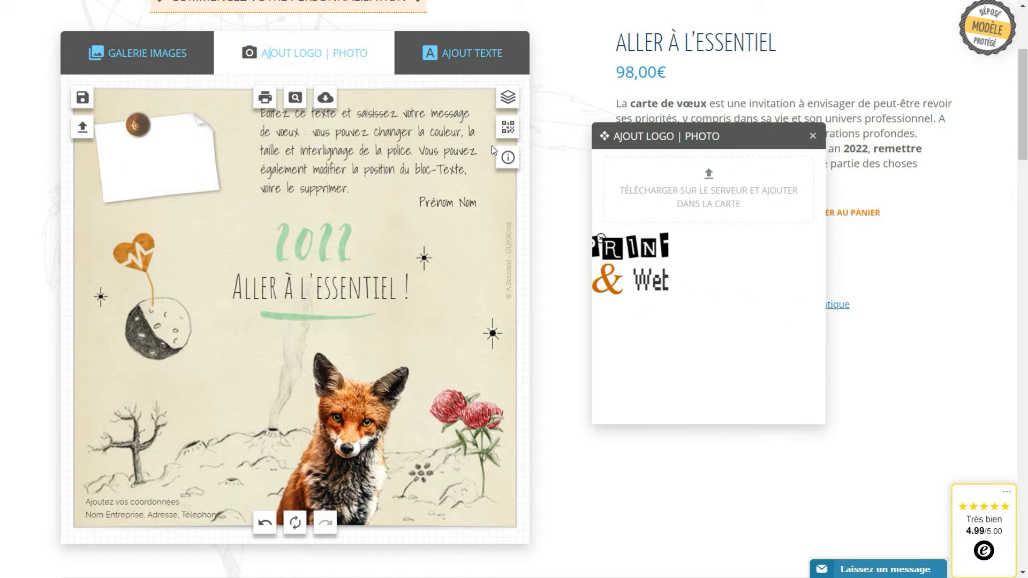
left_click(711, 175)
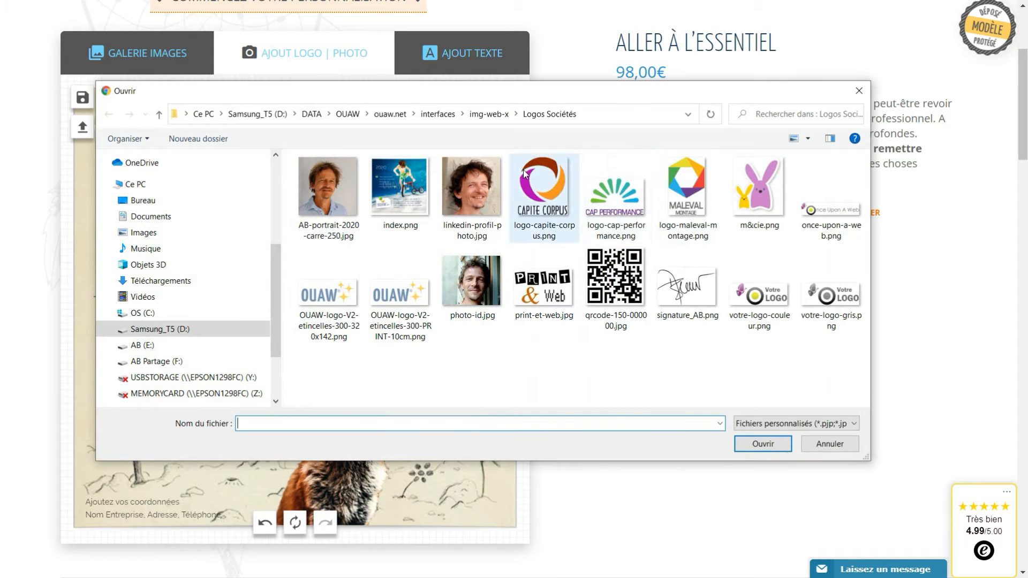
left_click(564, 201)
left_click(773, 445)
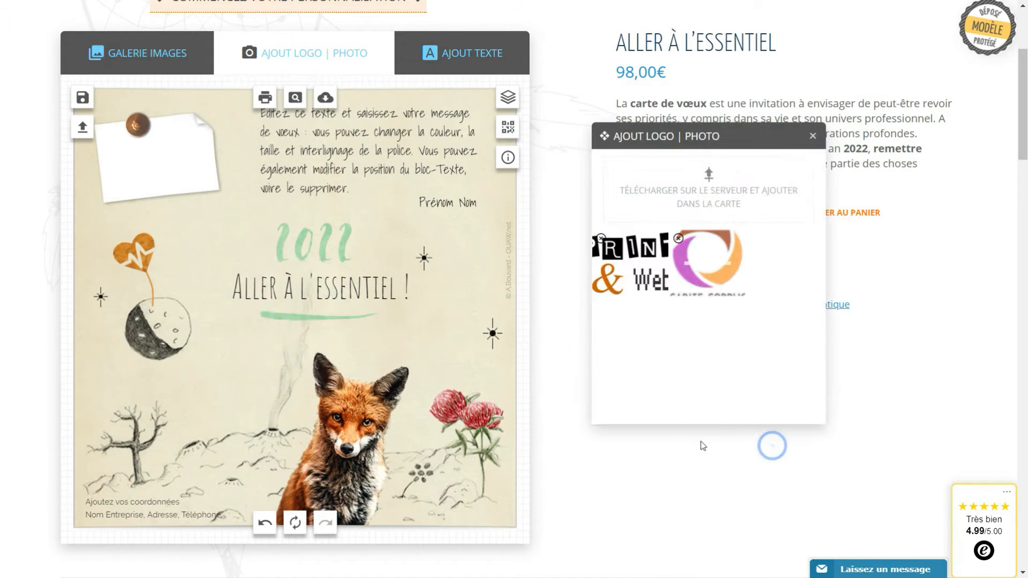
left_click_drag(317, 328, 177, 172)
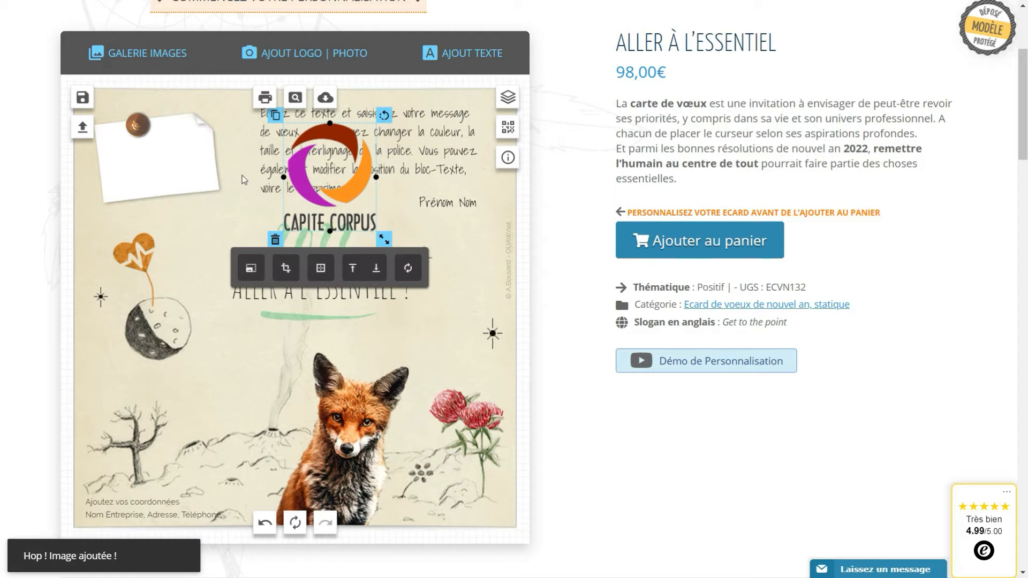
Rotate the white note upright, widen it, and move the pin off it
left_click(166, 173)
left_click_drag(214, 99, 155, 103)
left_click_drag(202, 154, 208, 154)
mouse_move(136, 132)
left_mouse_down()
mouse_move(147, 99)
mouse_move(129, 119)
left_mouse_up()
Shift, tilt and shrink the Capite Corpus logo, then send it behind the pin
left_click_drag(316, 184, 83, 164)
left_click_drag(205, 100, 210, 107)
left_click_drag(218, 227, 203, 204)
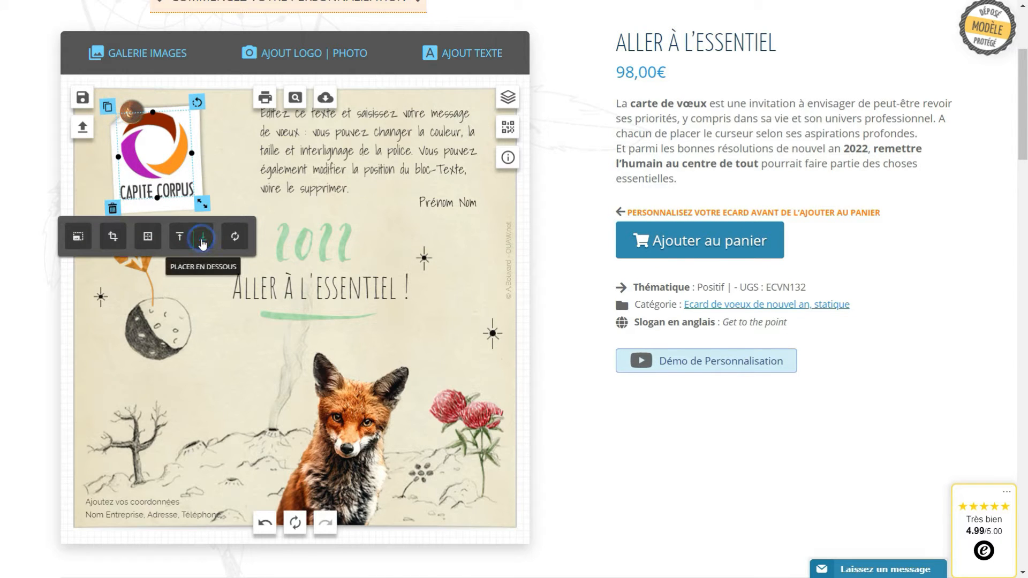
left_click(202, 240)
left_click(176, 175)
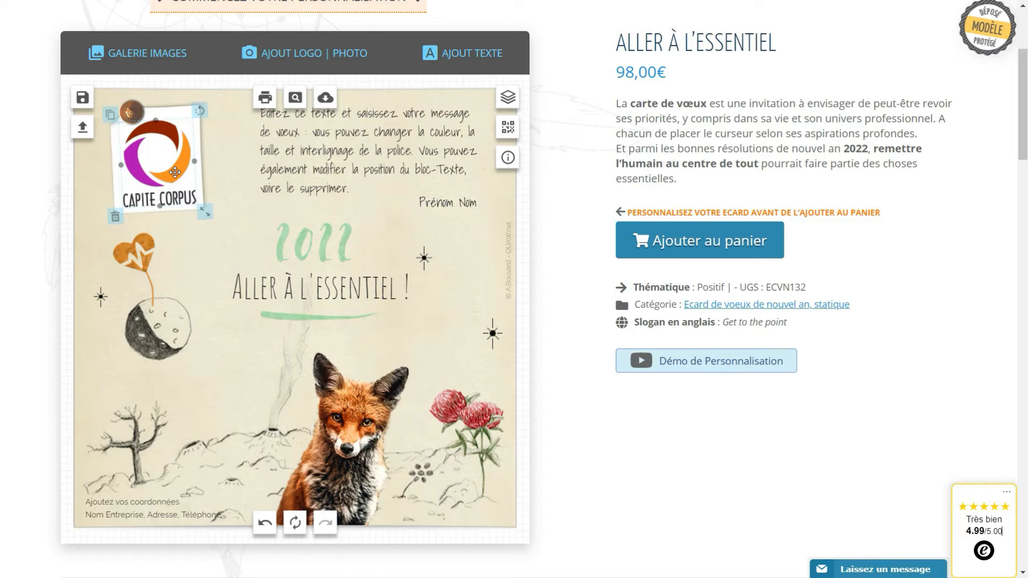
left_click(236, 177)
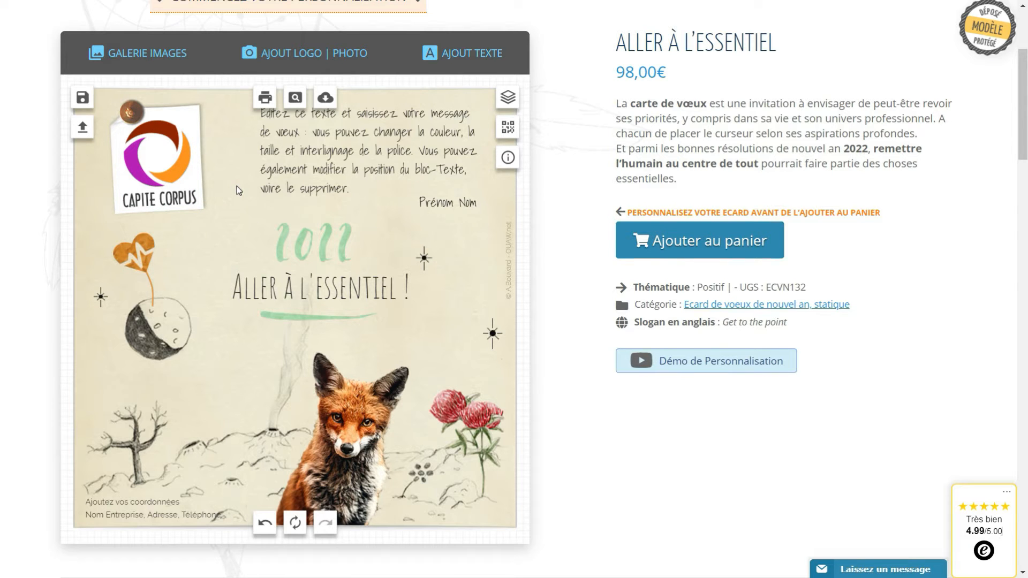
Move the white paper backing off the logo and delete it
left_click(193, 118)
left_click_drag(193, 118, 271, 145)
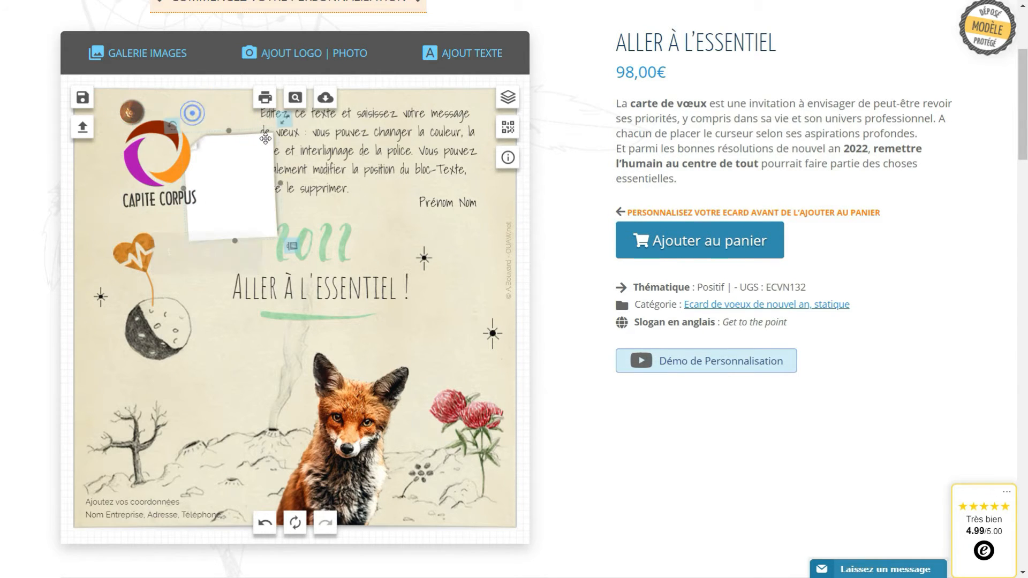
left_click(292, 247)
Add a Post-it sticker from the gallery at the top-left, behind the Capite Corpus logo
left_click(142, 51)
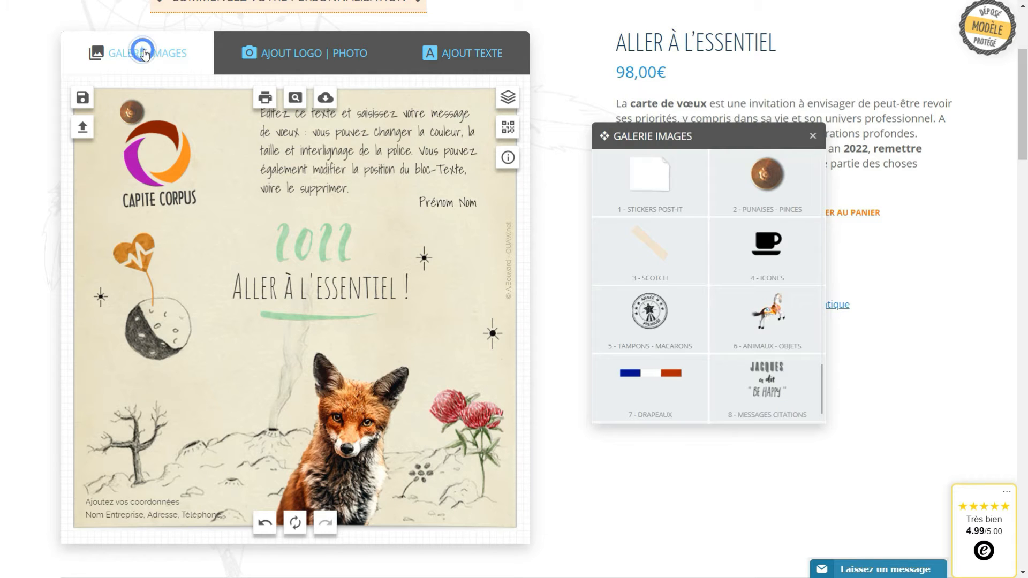
left_click(642, 196)
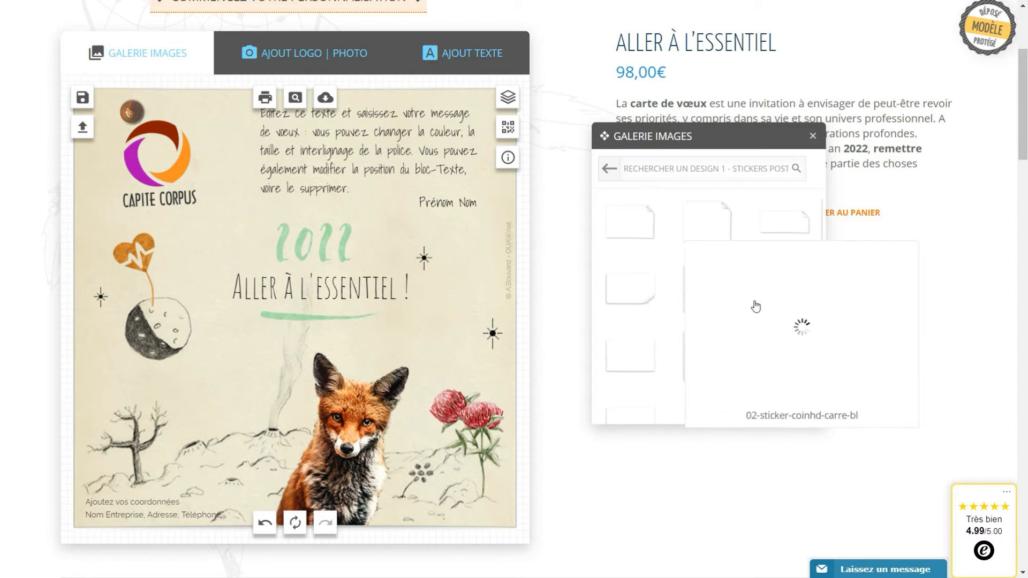
left_click(708, 363)
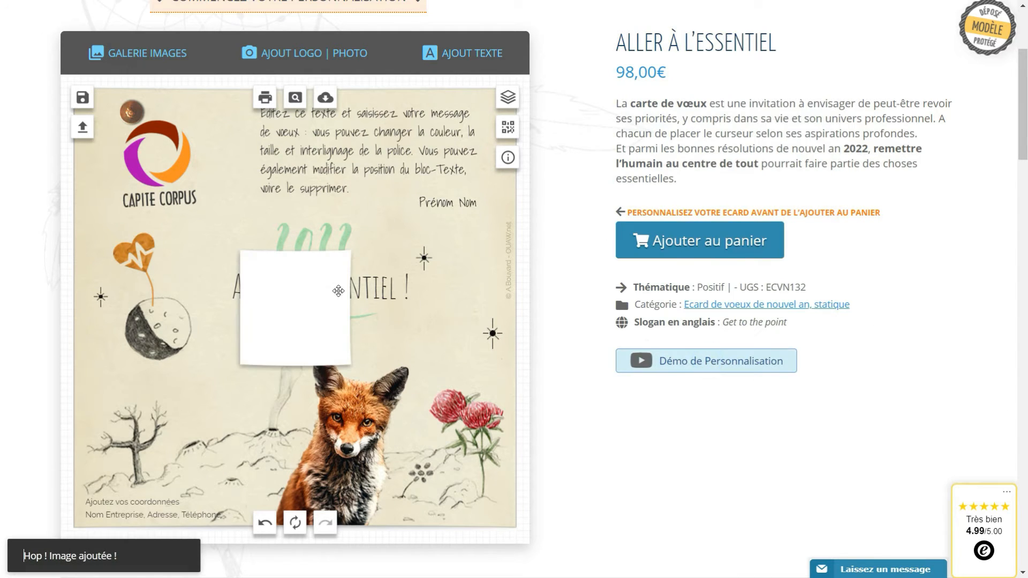
left_click_drag(297, 314, 163, 155)
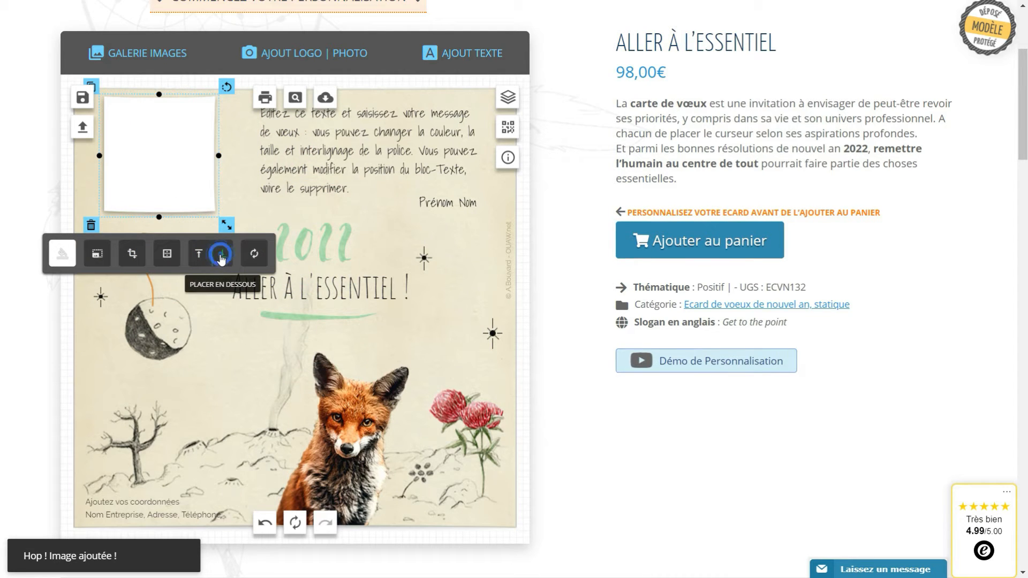
left_click(222, 257)
left_click(222, 257)
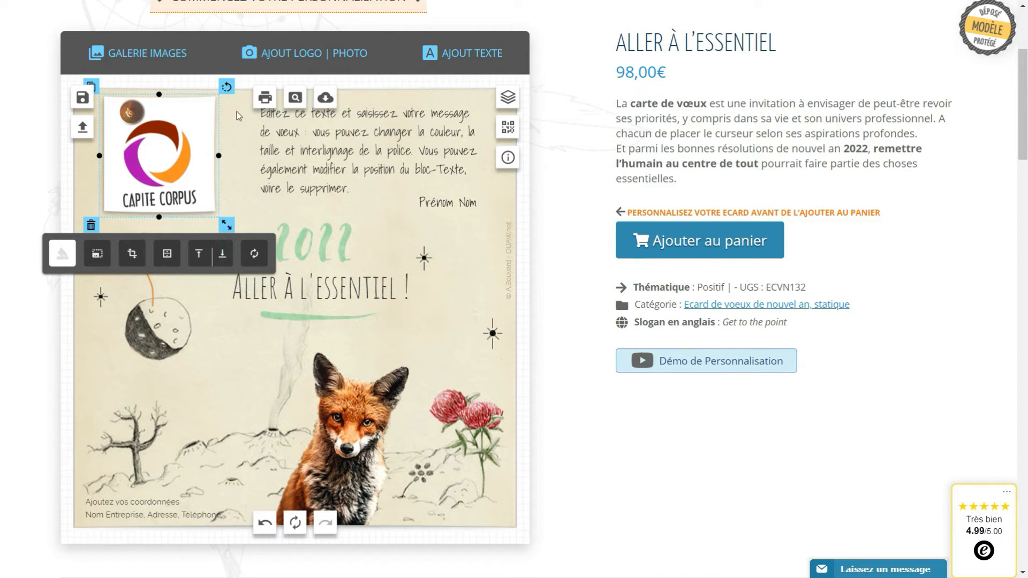
Rotate the sticker slightly clockwise and make it shorter and narrower
left_click_drag(227, 87, 218, 83)
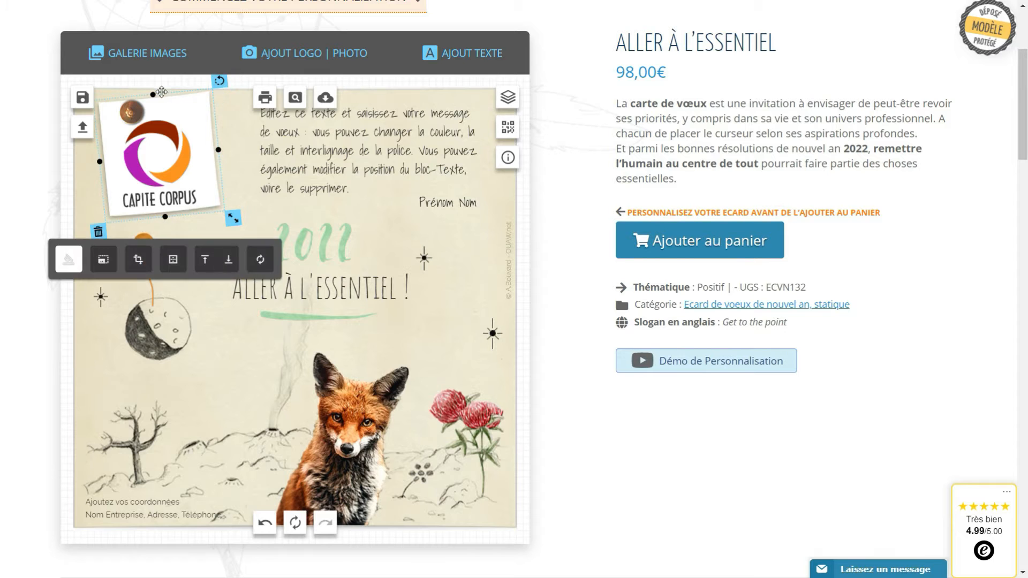
left_click_drag(155, 93, 156, 102)
left_click_drag(219, 154, 247, 209)
left_click(236, 156)
left_click(159, 177)
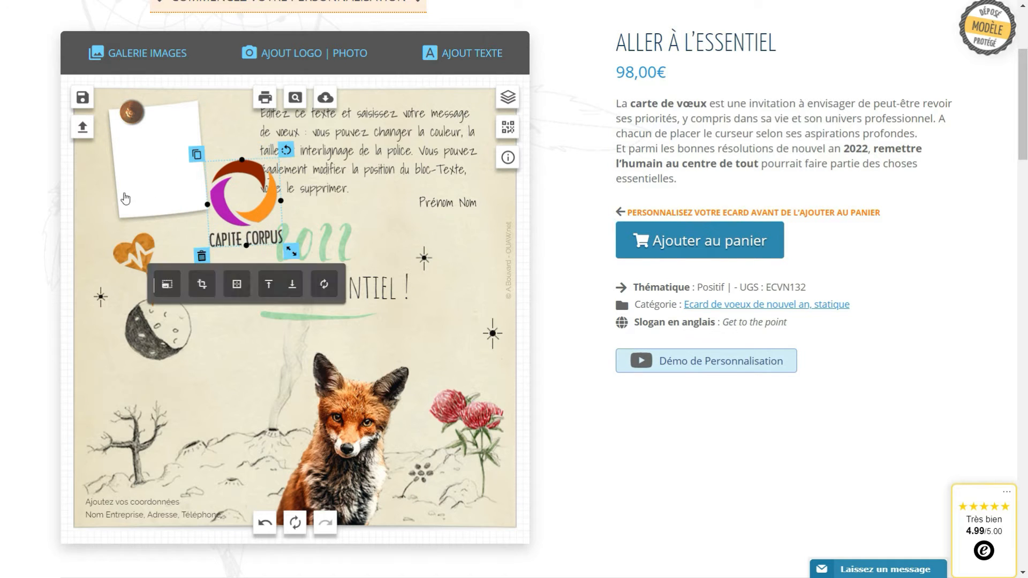
Delete the white paper note and the pushpin
left_click(166, 188)
left_click(109, 232)
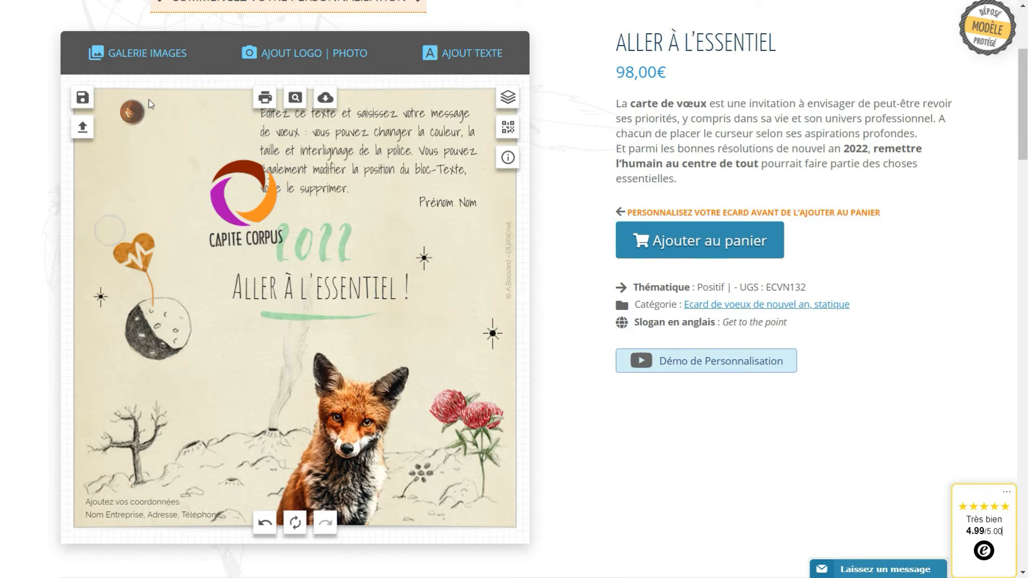
left_click(132, 112)
left_click(115, 135)
Move the Capite Corpus logo into the card's top-left corner
left_click_drag(224, 207, 134, 156)
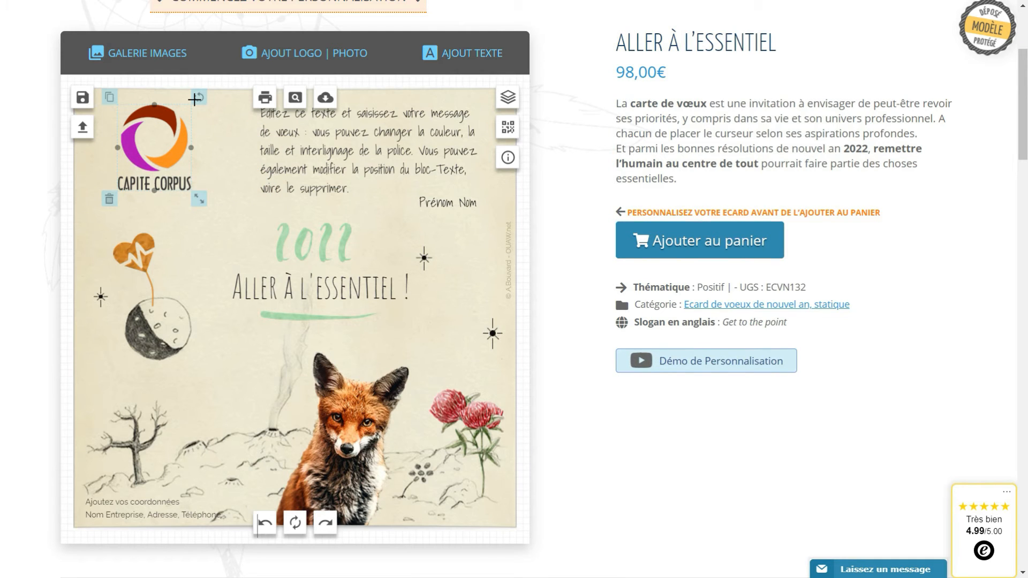
left_click(186, 139)
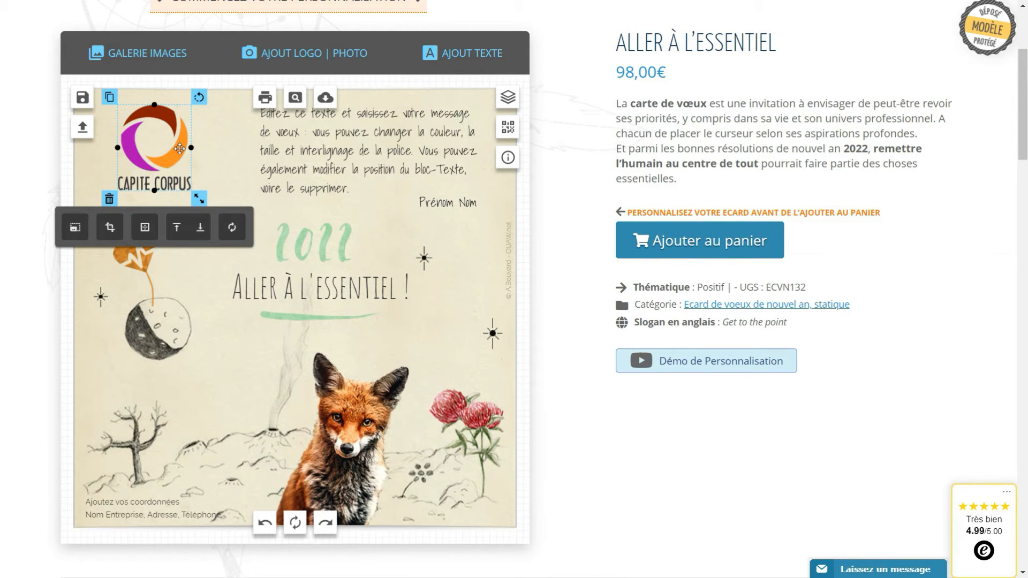
mouse_move(172, 146)
left_mouse_down()
mouse_move(205, 156)
mouse_move(178, 156)
left_mouse_up()
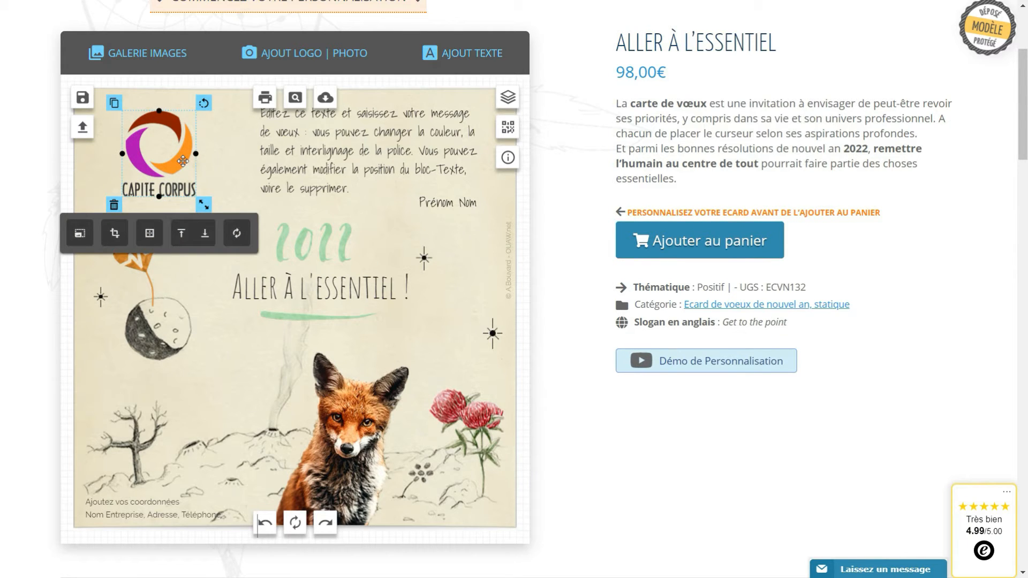
mouse_move(164, 162)
left_mouse_down()
mouse_move(165, 323)
mouse_move(163, 313)
mouse_move(270, 389)
mouse_move(359, 427)
mouse_move(349, 453)
mouse_move(279, 198)
mouse_move(156, 162)
left_mouse_up()
Move the message and Prénom Nom blocks left and nudge the logo slightly right
left_click_drag(357, 159, 329, 159)
left_click_drag(443, 202, 416, 205)
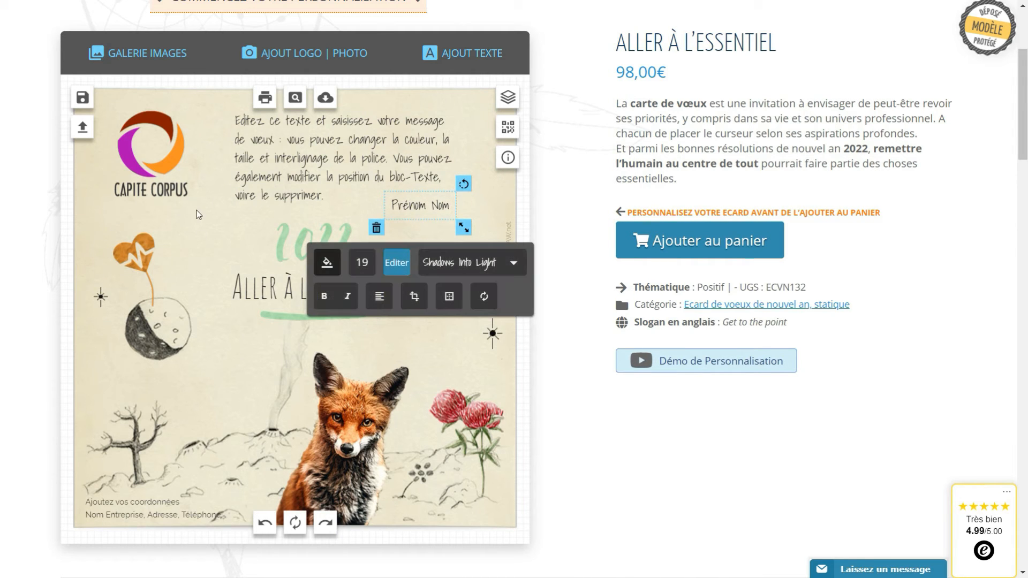
left_click_drag(162, 177, 165, 179)
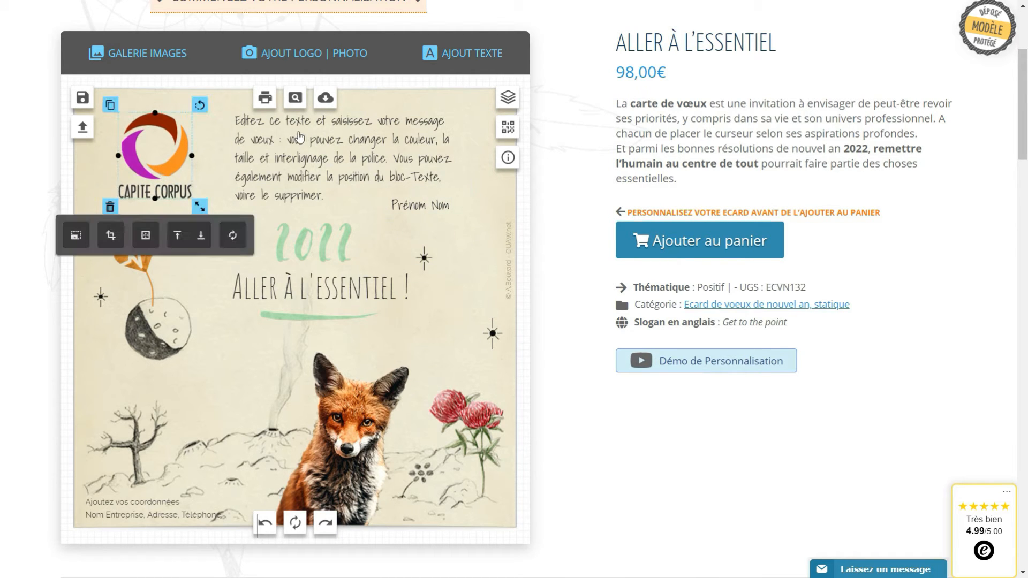
Select all of the placeholder message text for editing
left_click(314, 127)
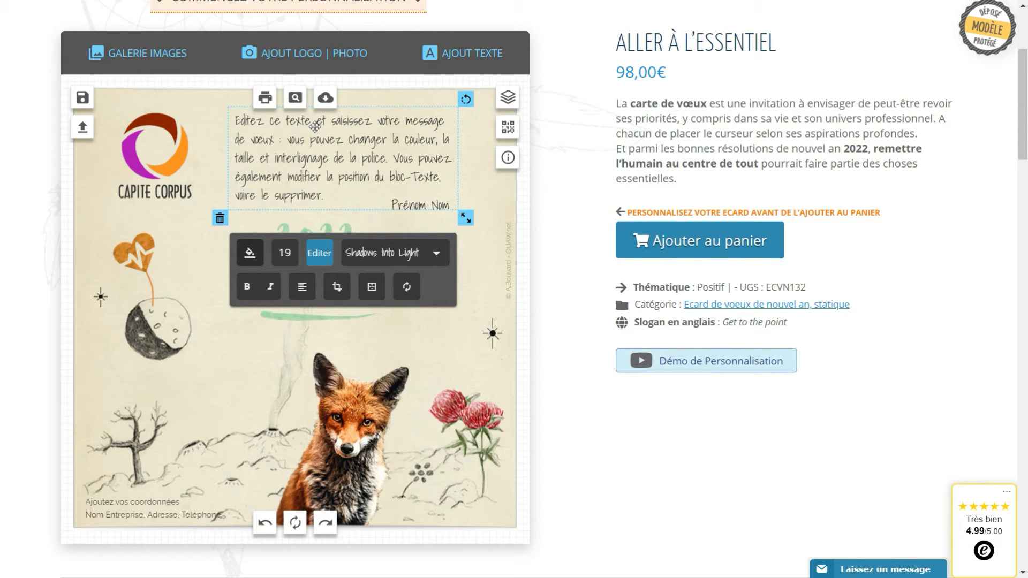
double_click(311, 159)
left_click_drag(327, 196, 230, 116)
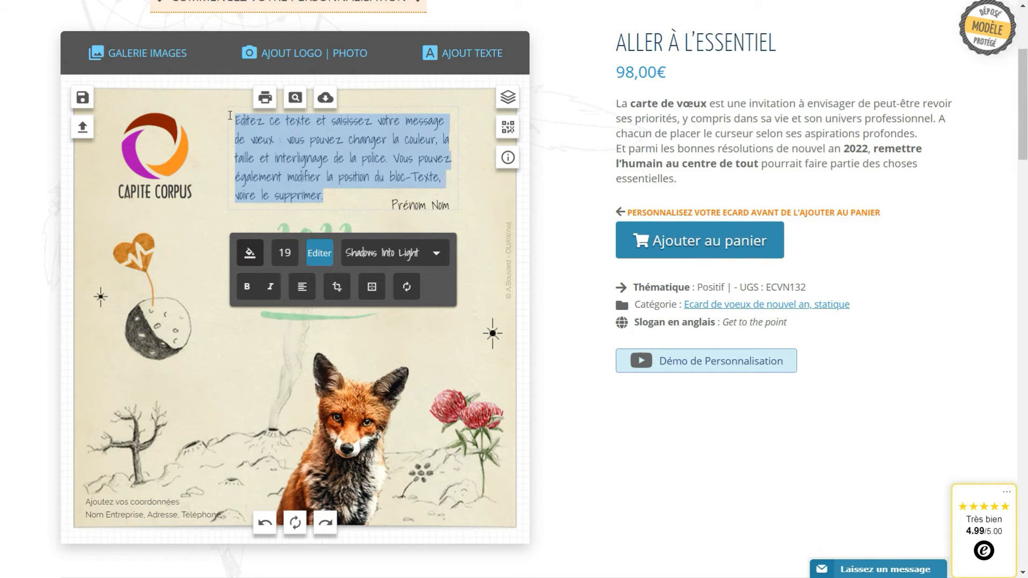
Type the two-line greeting 'Je vous souhaite une belle année 2022' / 'pleine de projets, de satisfactions et de réussite.'
type("Je vous souhaite une belle année")
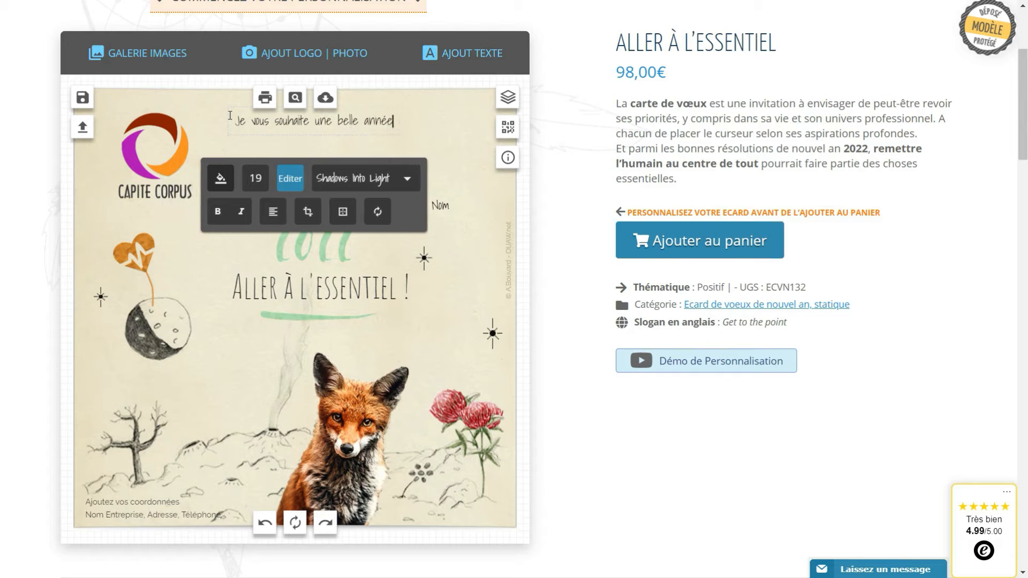
type(" 2022")
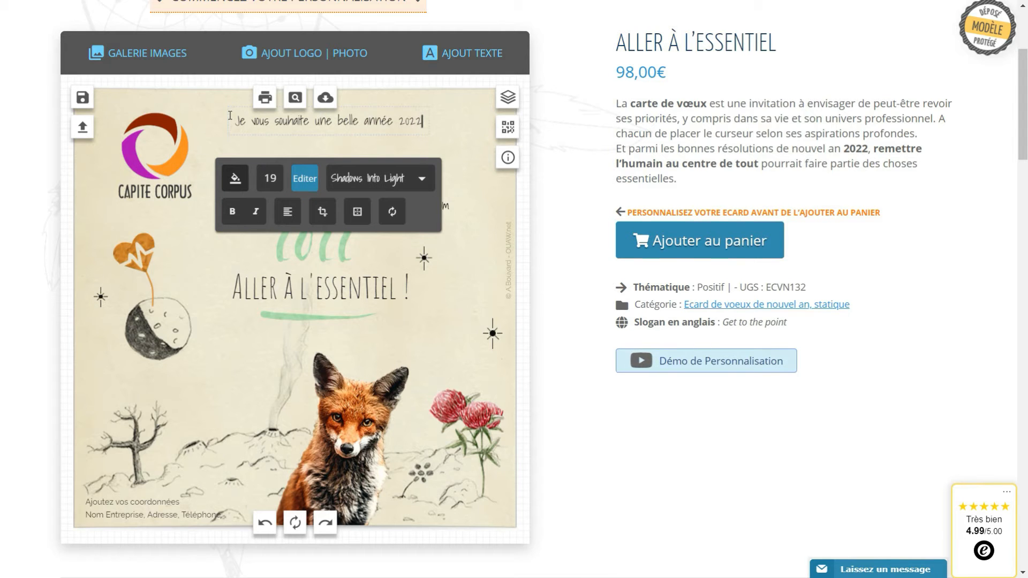
key("Return")
type("pleine de projets")
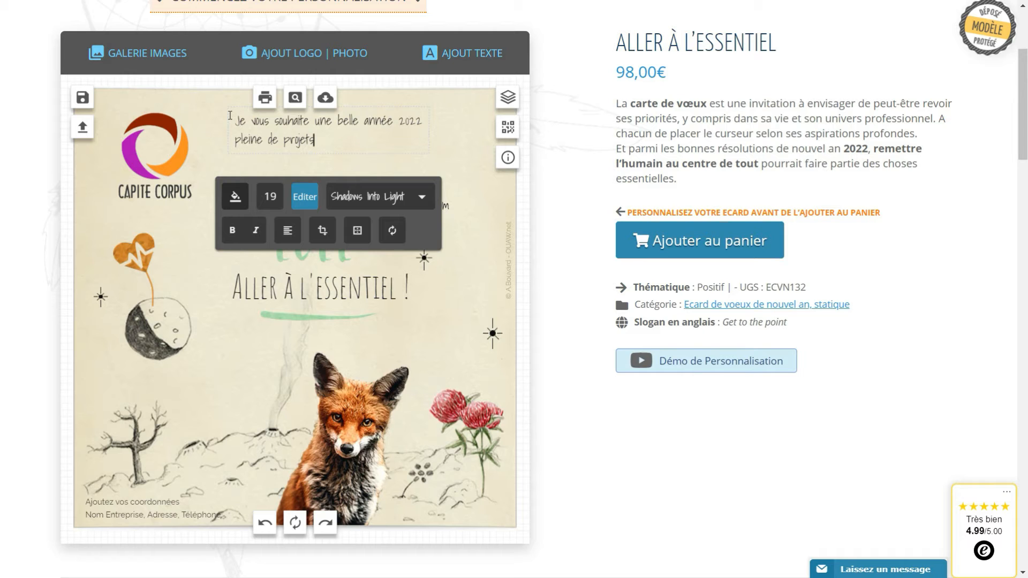
type(", de satisfactions et de réussite.")
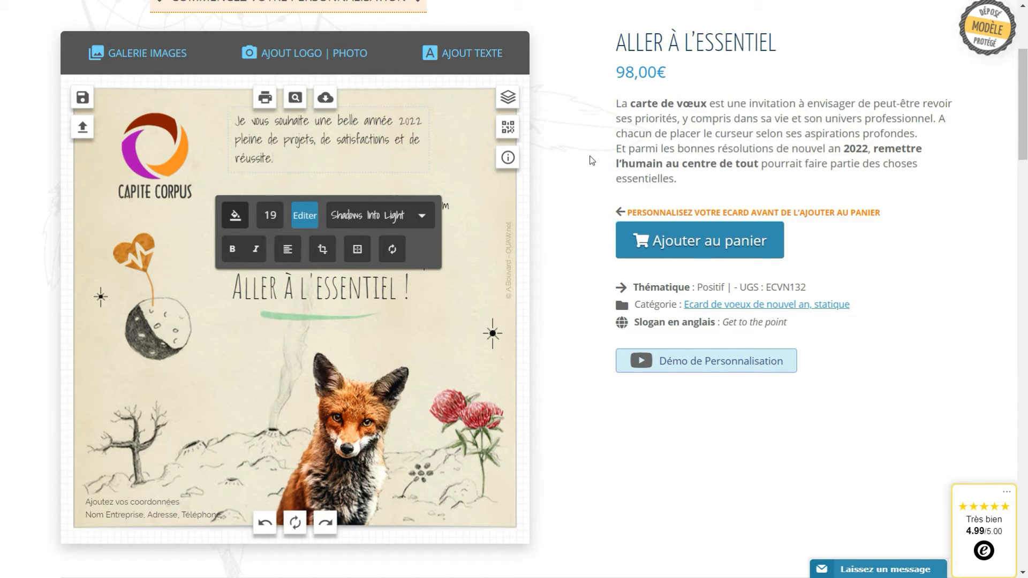
left_click(591, 161)
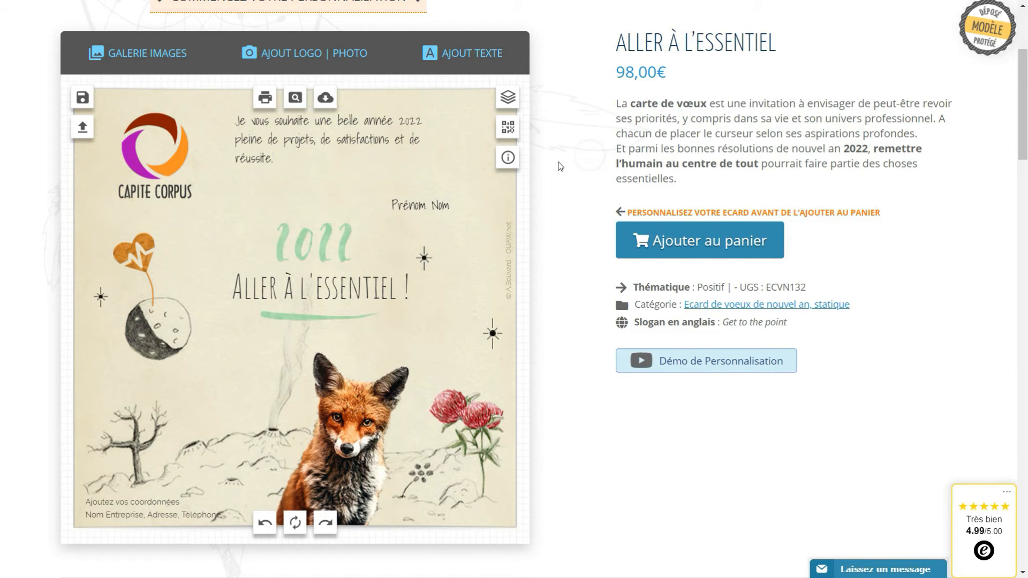
Show the Exemples de messages below the editor and select the text of example 2
scroll(560, 167, "down", 3)
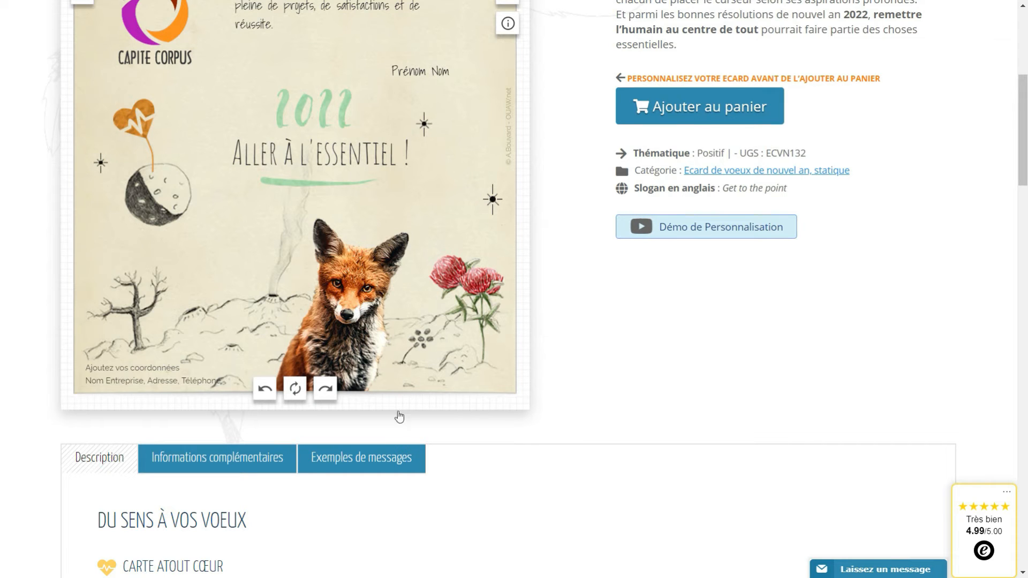
left_click(345, 470)
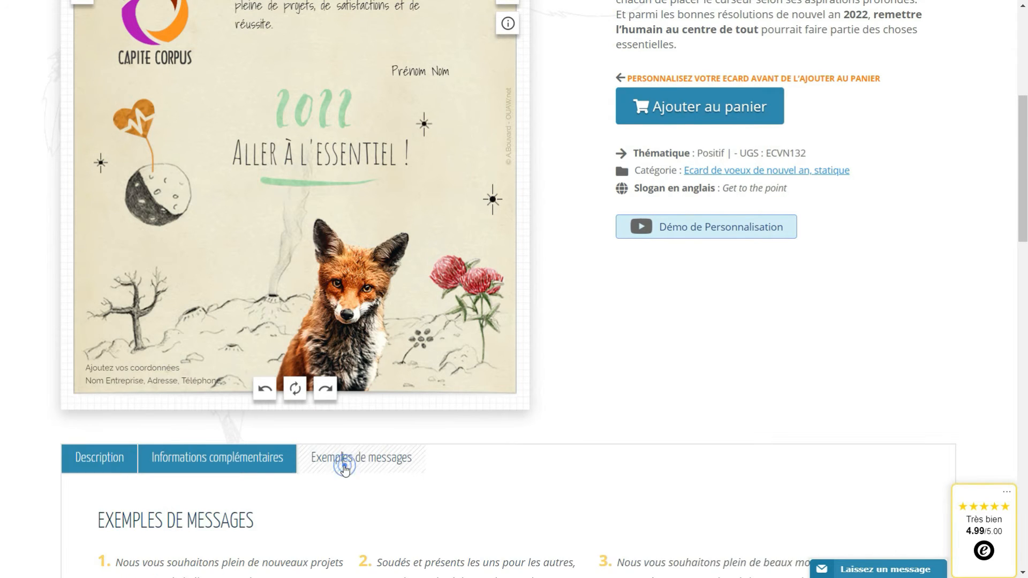
scroll(524, 424, "down", 5)
left_click(481, 358)
left_click_drag(481, 358, 376, 298)
key("ctrl+c")
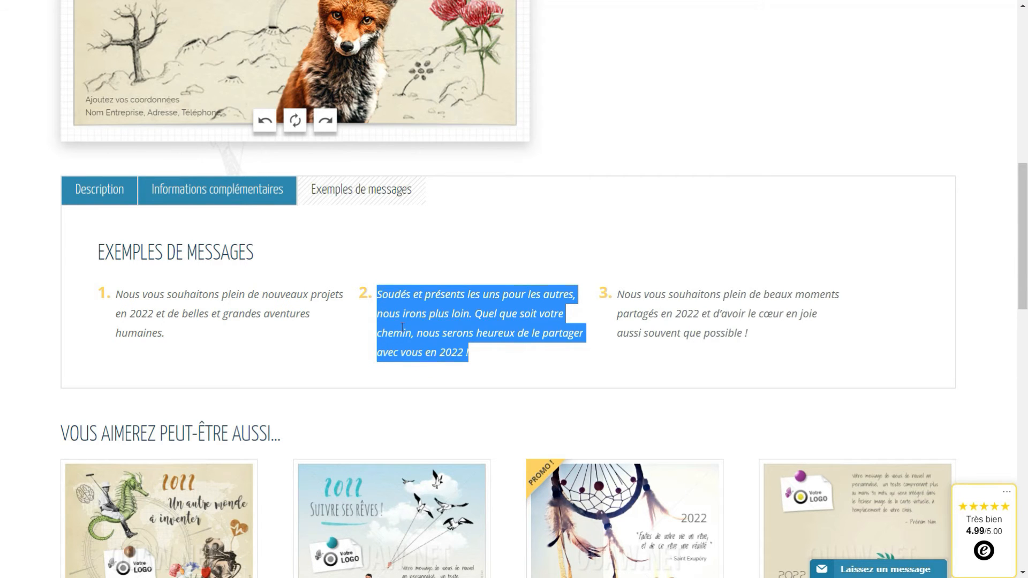
scroll(437, 292, "up", 9)
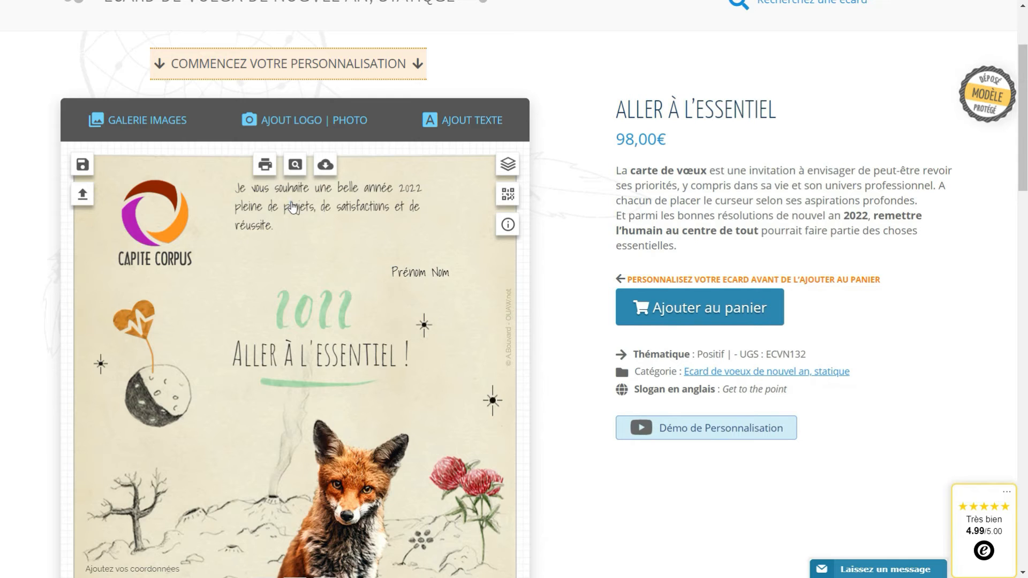
Swap the greeting for the pasted 'Soudés et présents…' 2022 message and shift Prénom Nom left
left_click(291, 201)
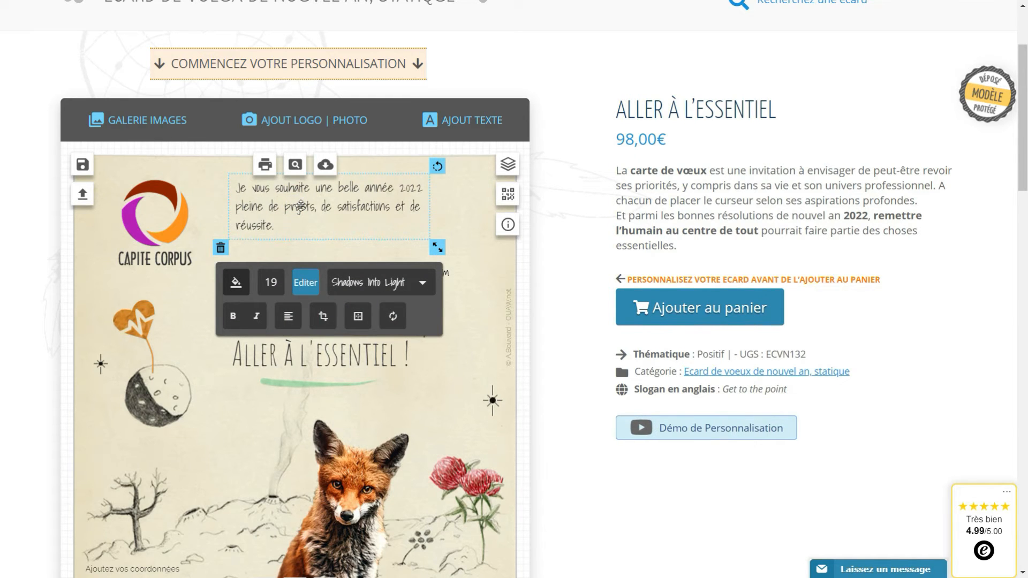
left_click(303, 274)
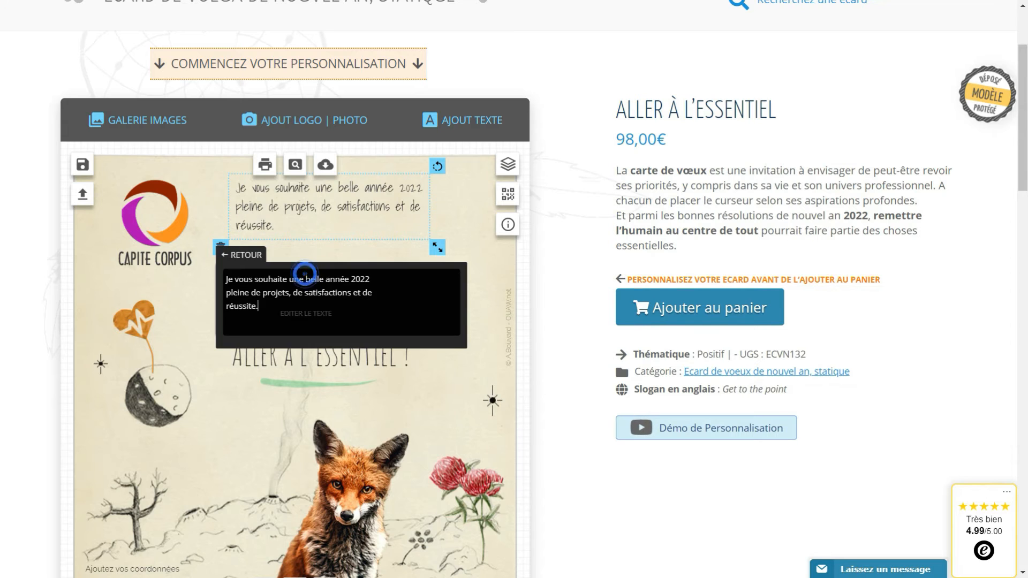
left_click_drag(259, 306, 215, 283)
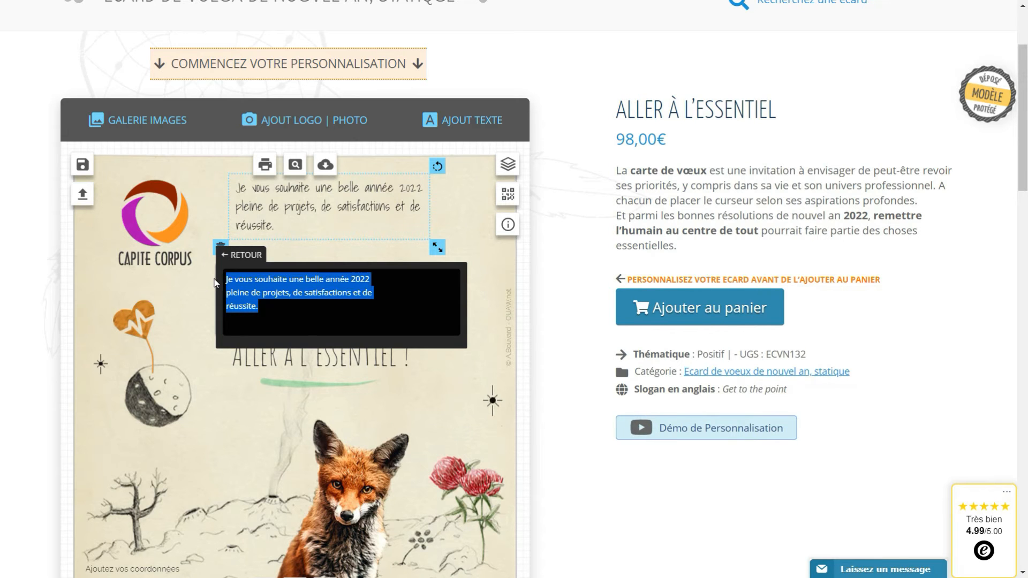
key("BackSpace")
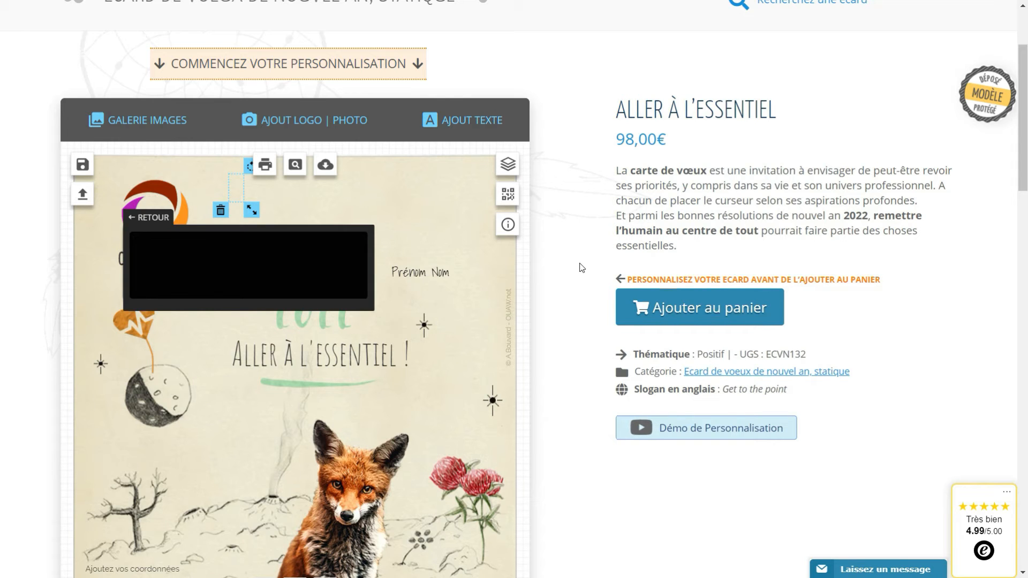
key("ctrl+v")
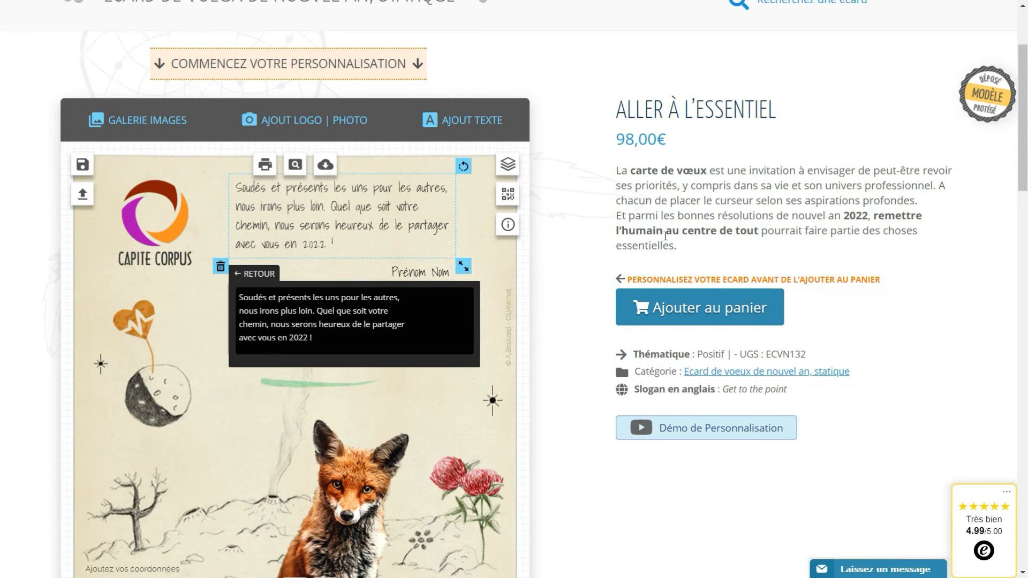
left_click_drag(318, 222, 315, 226)
left_click_drag(417, 273, 411, 271)
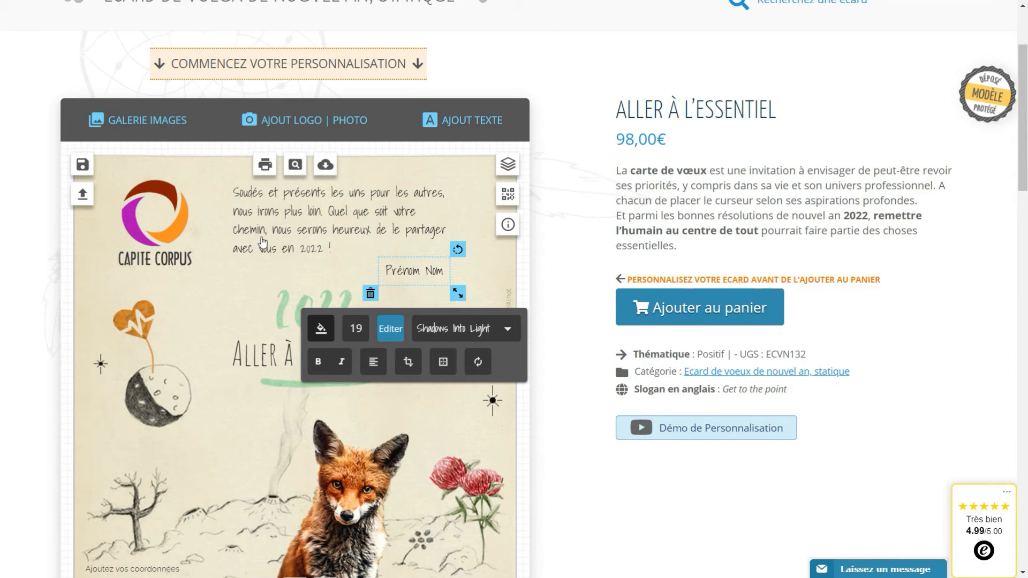
Add a new text block with the signer's full name and place it under the greeting's last line
left_click(478, 233)
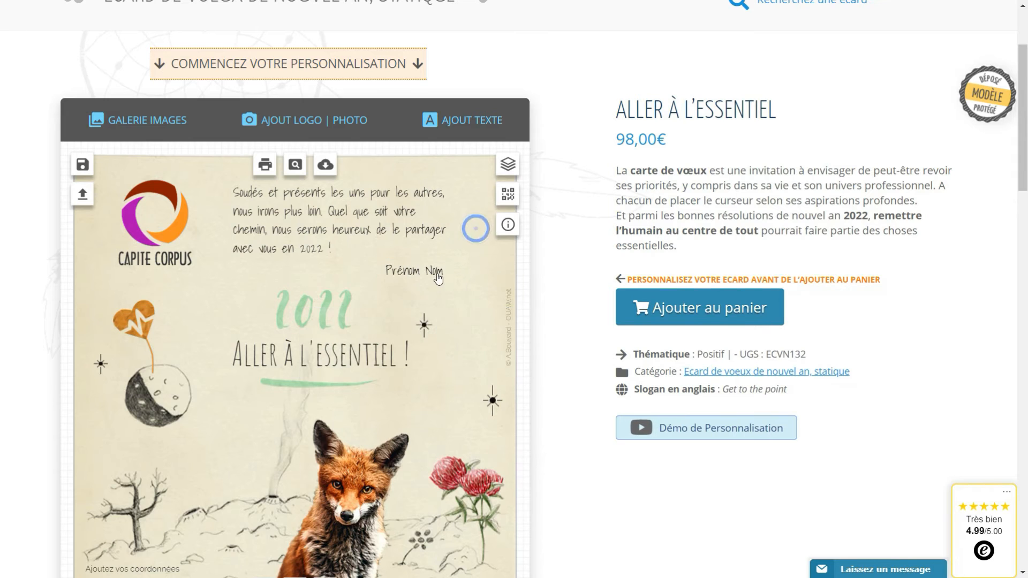
left_click(418, 267)
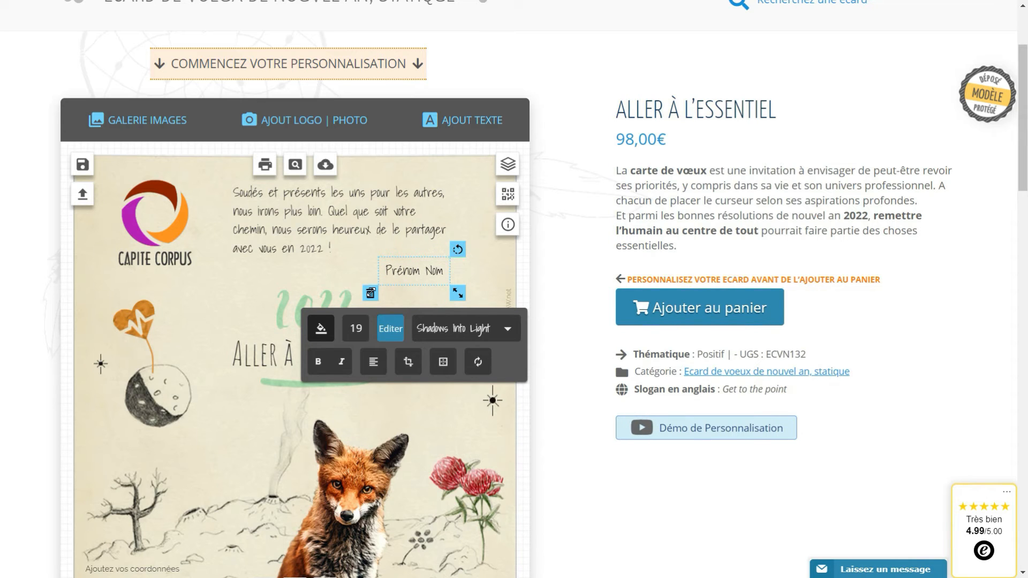
left_click(371, 295)
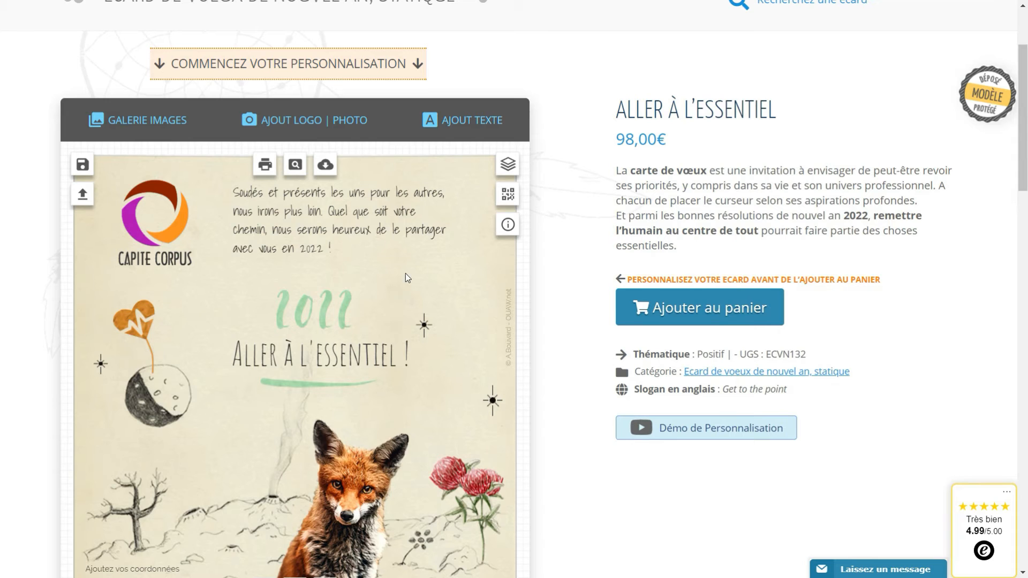
left_click(460, 119)
left_click(674, 252)
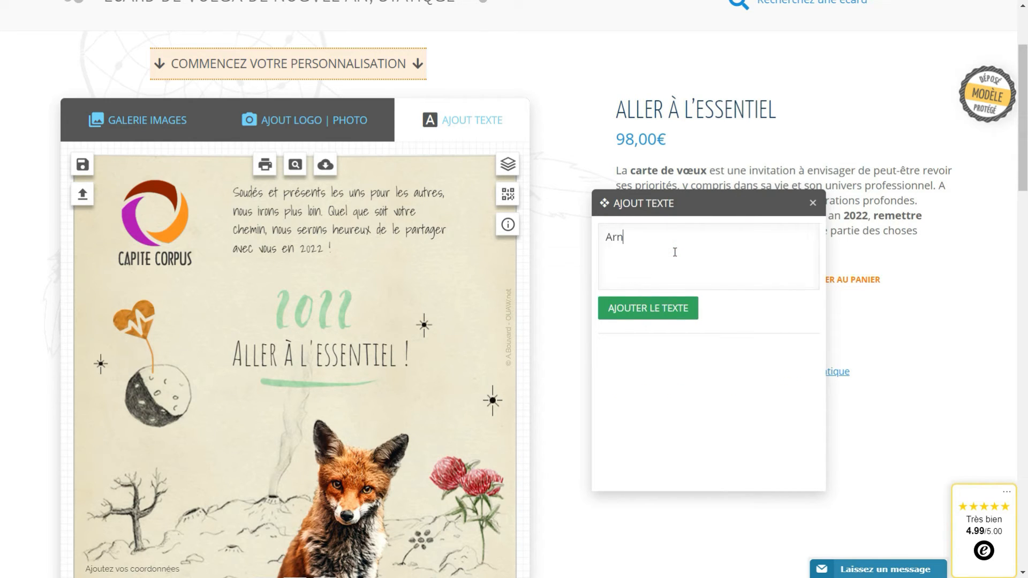
left_click(659, 310)
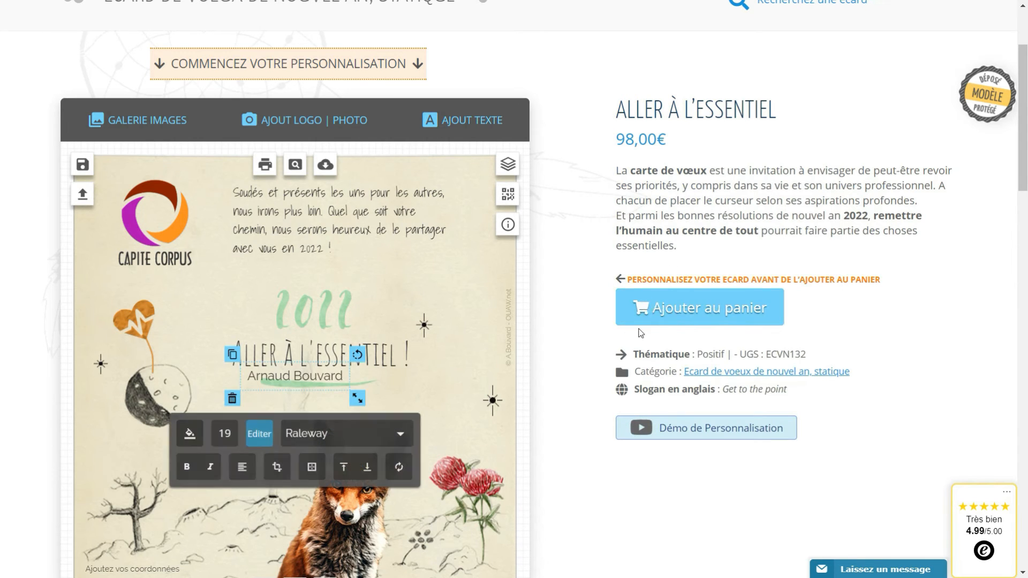
left_click_drag(282, 372, 387, 264)
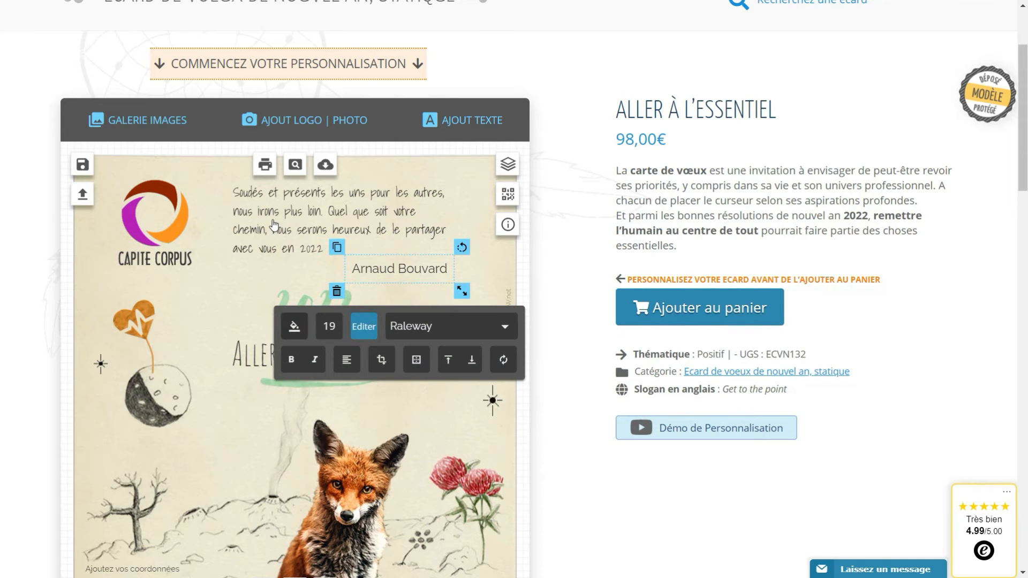
Check the greeting's font, then set the signer's name in Shadows Into Light
left_click(315, 216)
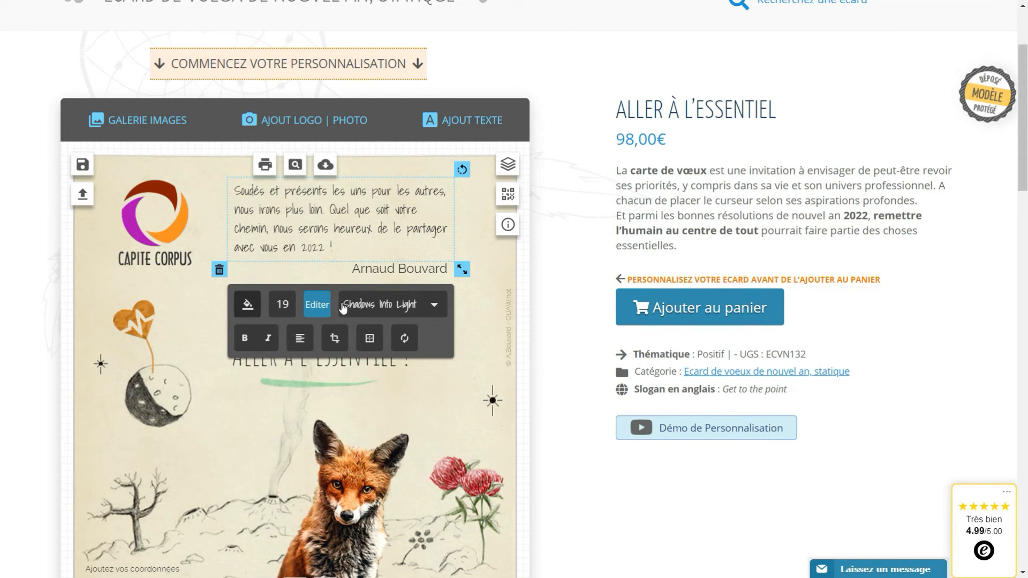
left_click(246, 307)
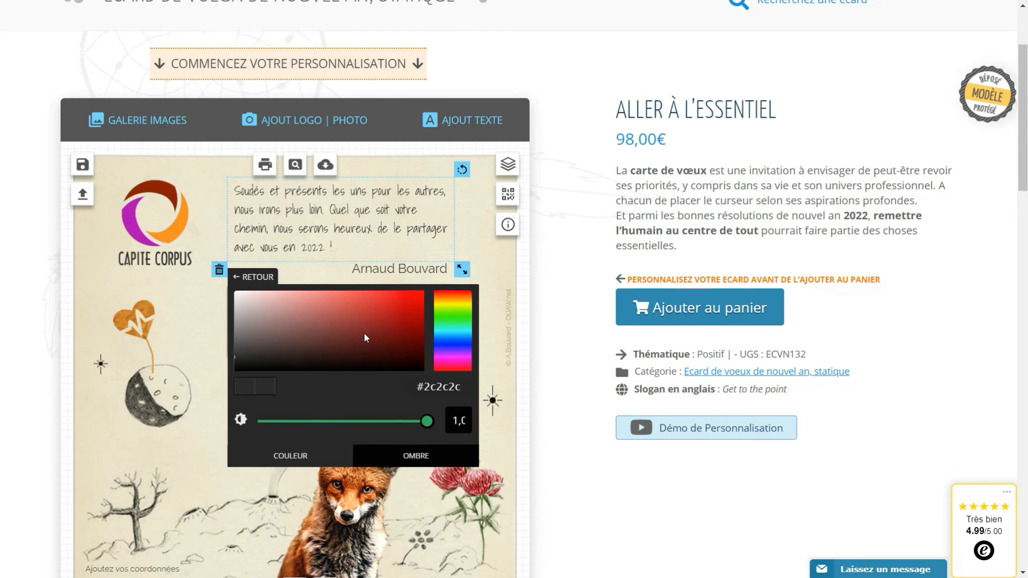
left_click(403, 272)
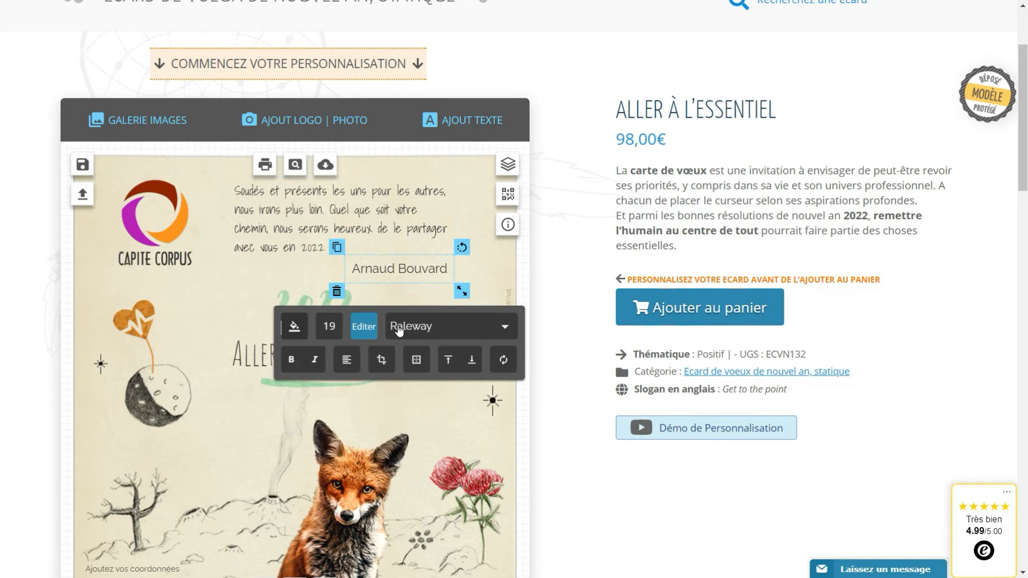
left_click(448, 337)
scroll(429, 362, "down", 10)
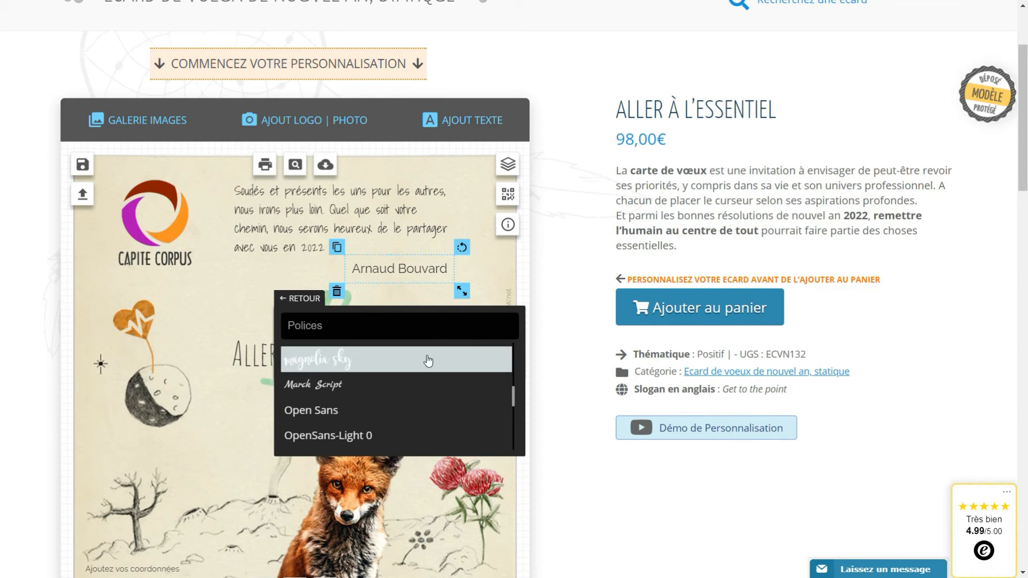
scroll(423, 365, "down", 3)
left_click(362, 419)
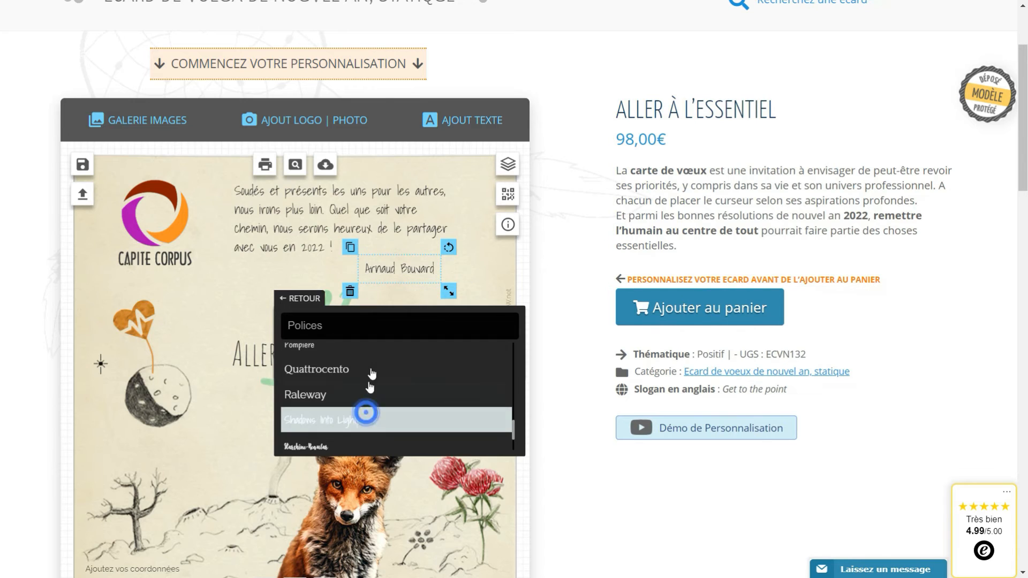
left_click(304, 299)
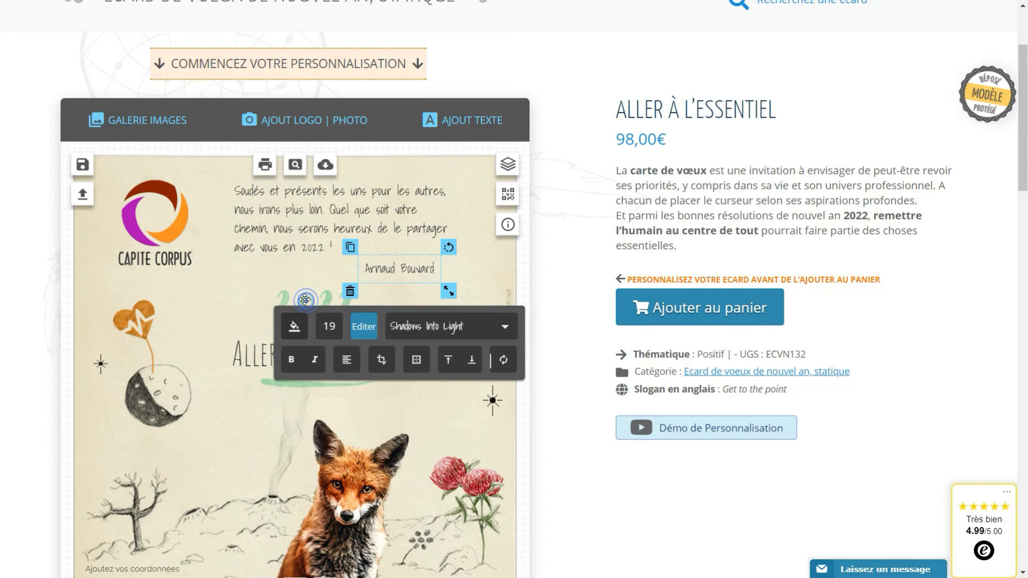
Set the signer's name to font size 22
left_click(322, 327)
double_click(506, 326)
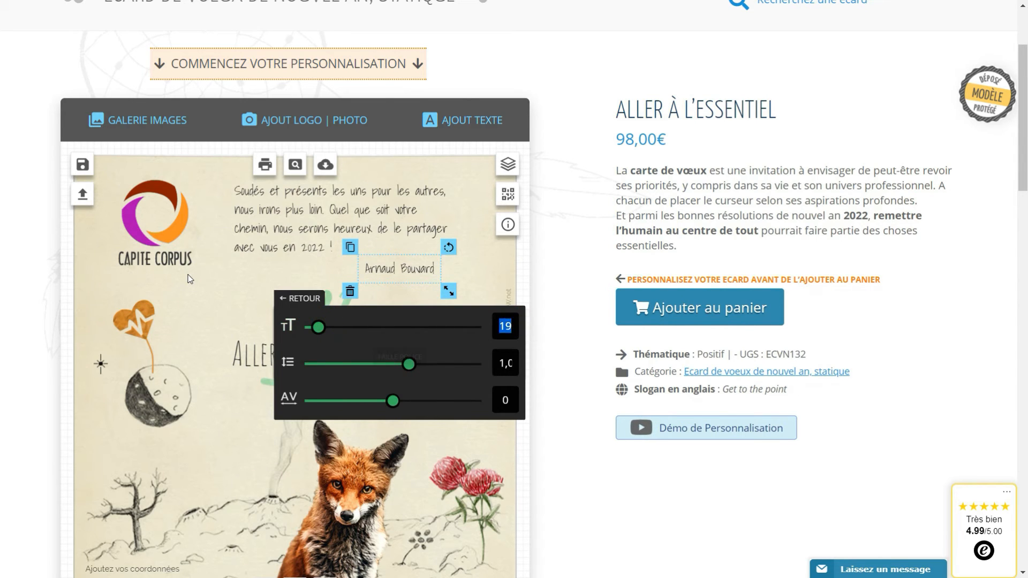
type("22")
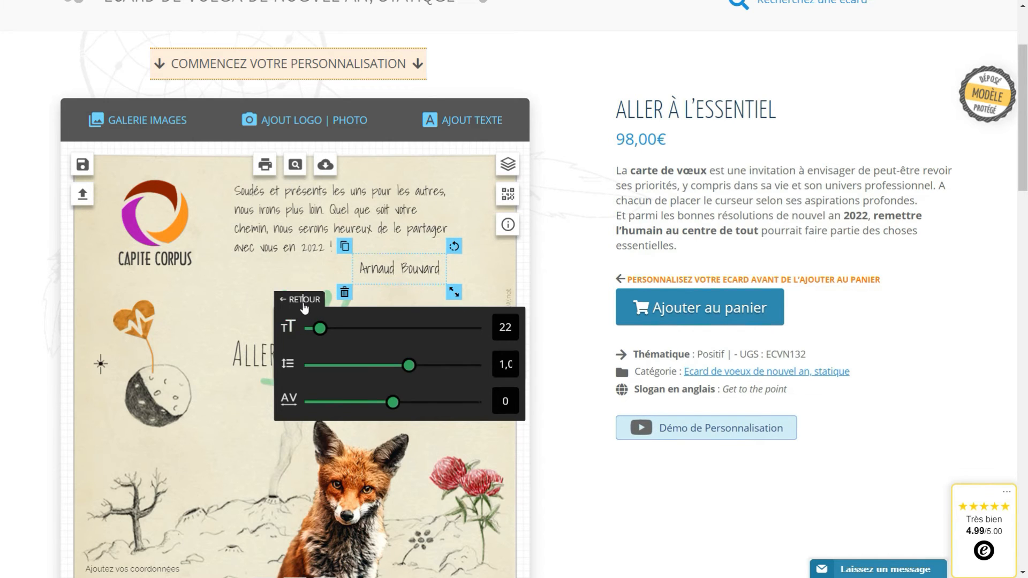
left_click(296, 299)
left_click(282, 332)
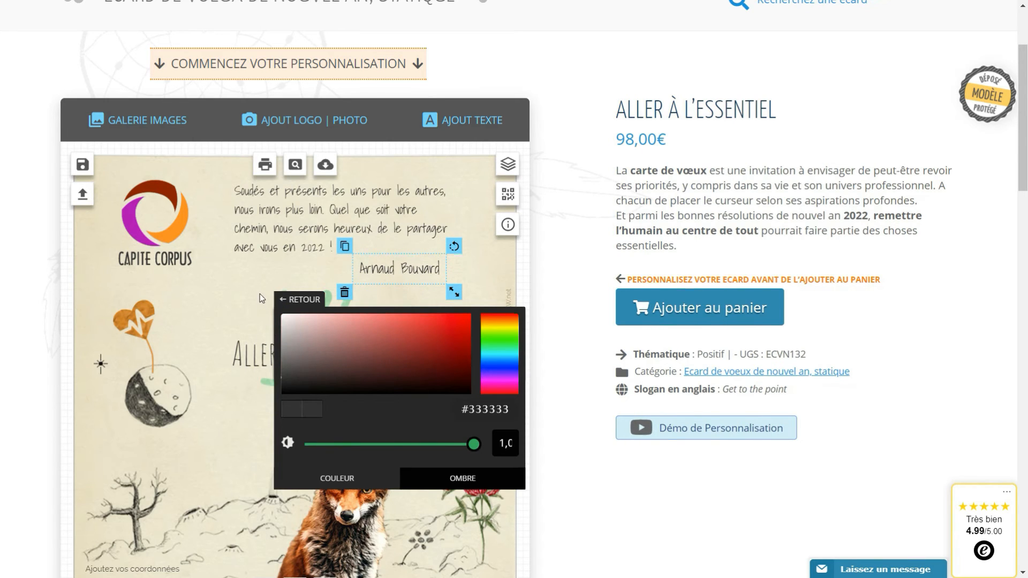
left_click(244, 294)
Nudge the name slightly up and right, then select the contact-details placeholder
left_click(382, 265)
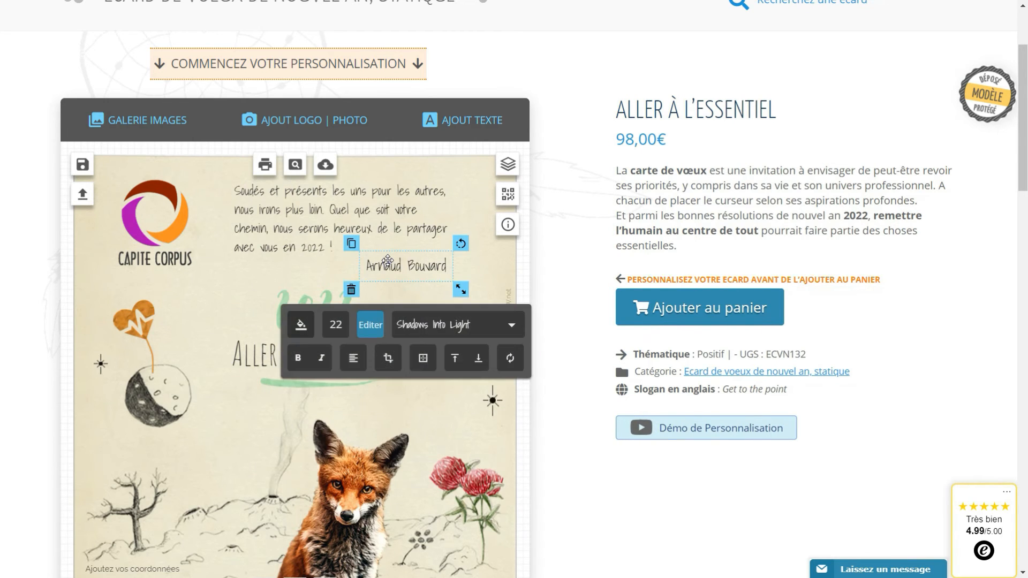
left_click_drag(382, 263, 388, 261)
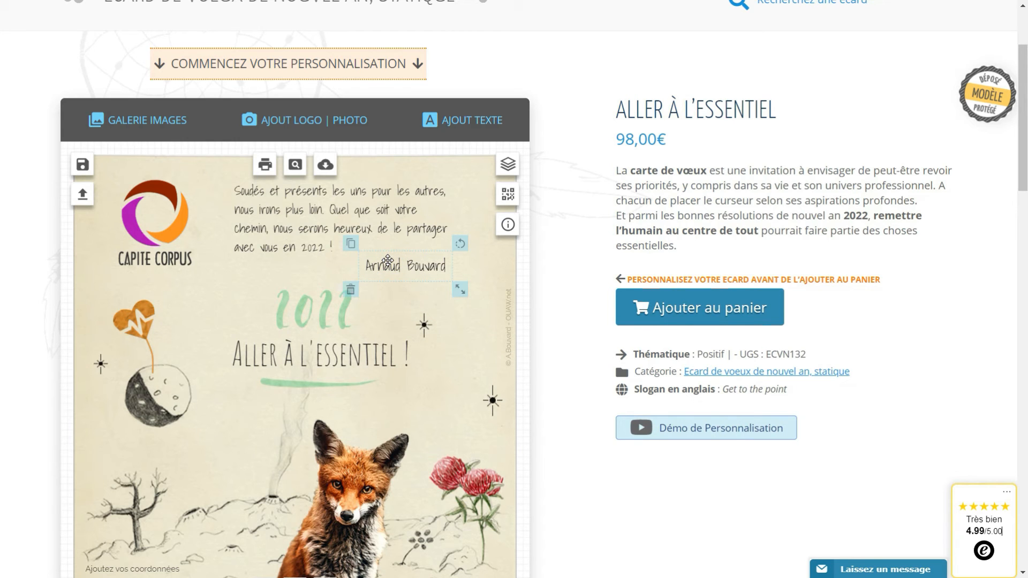
left_click(232, 285)
scroll(232, 285, "down", 2)
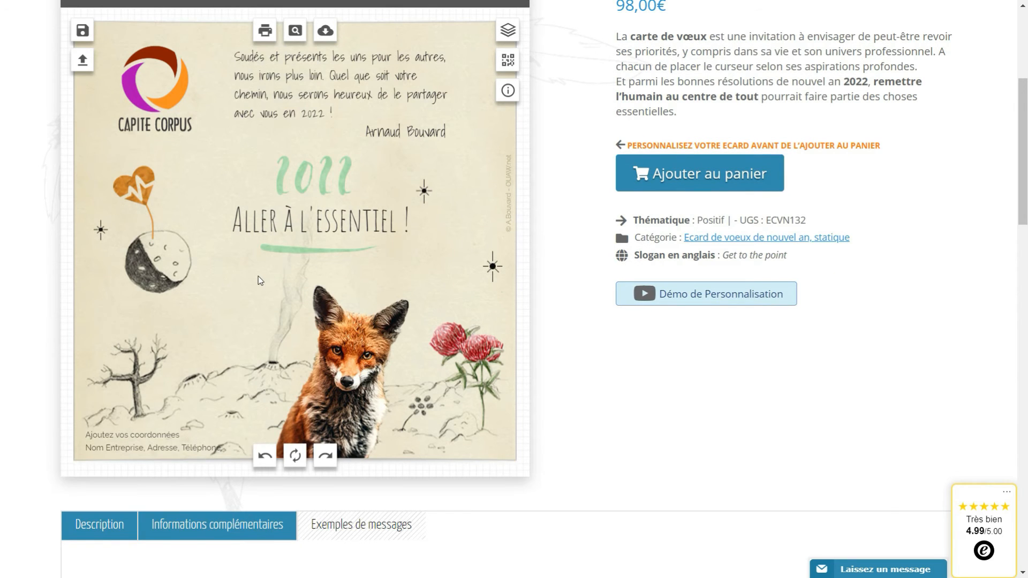
scroll(285, 280, "down", 1)
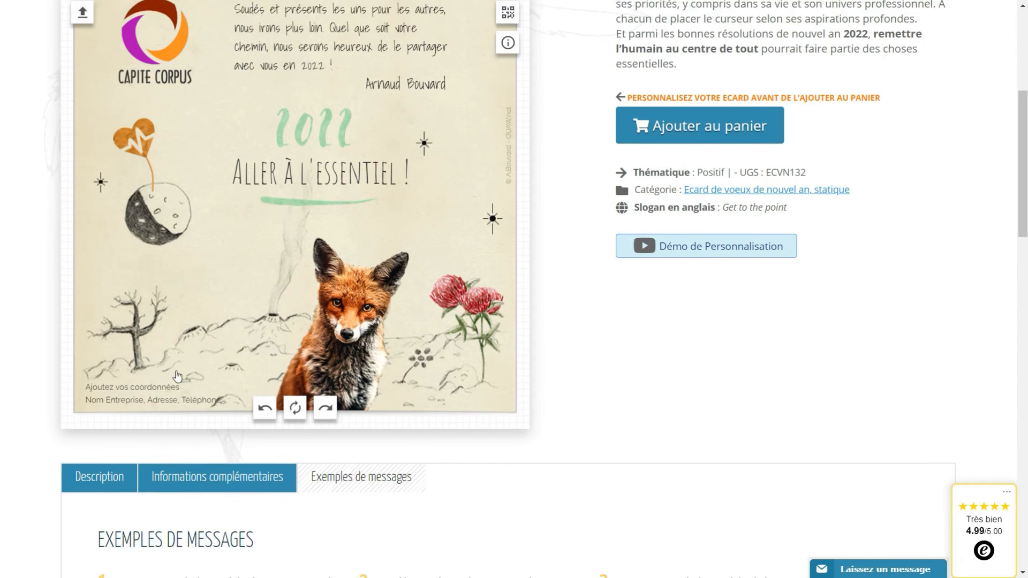
left_click(141, 377)
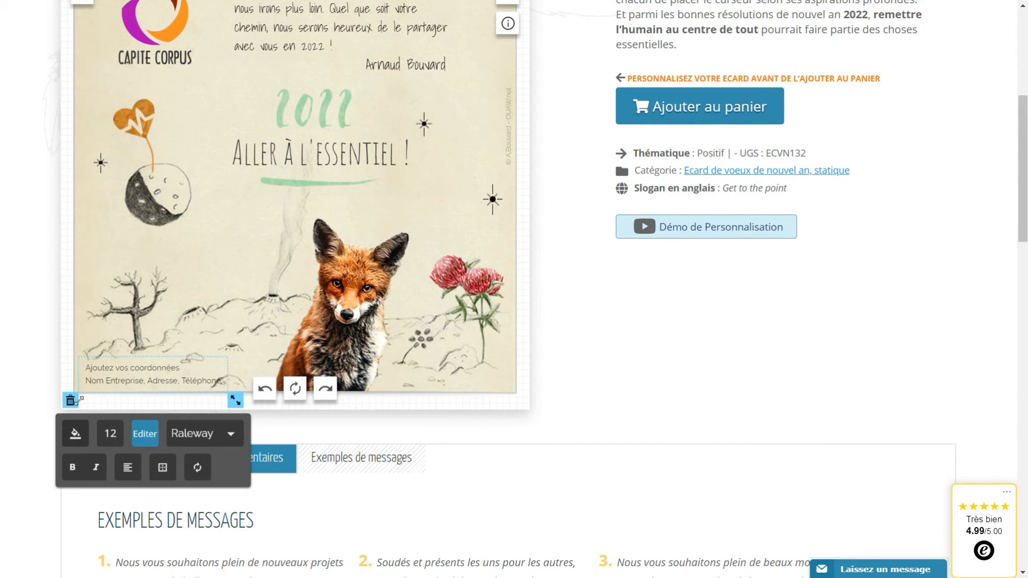
Replace the contact placeholder with 'OUAW' plus the company's postal address, and its phone number on a second line
left_click(143, 438)
left_click_drag(206, 448, 0, 410)
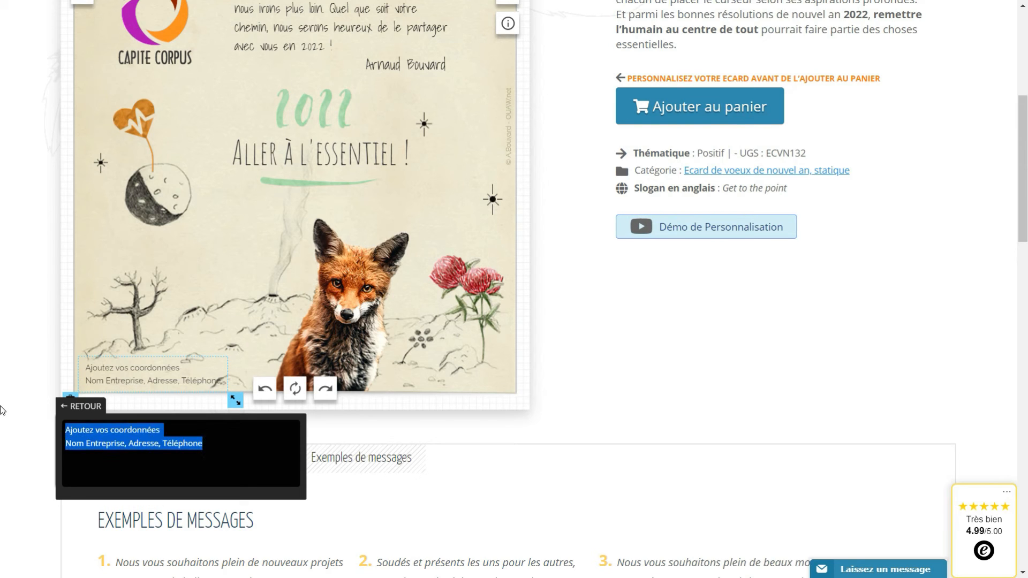
type("OUAW")
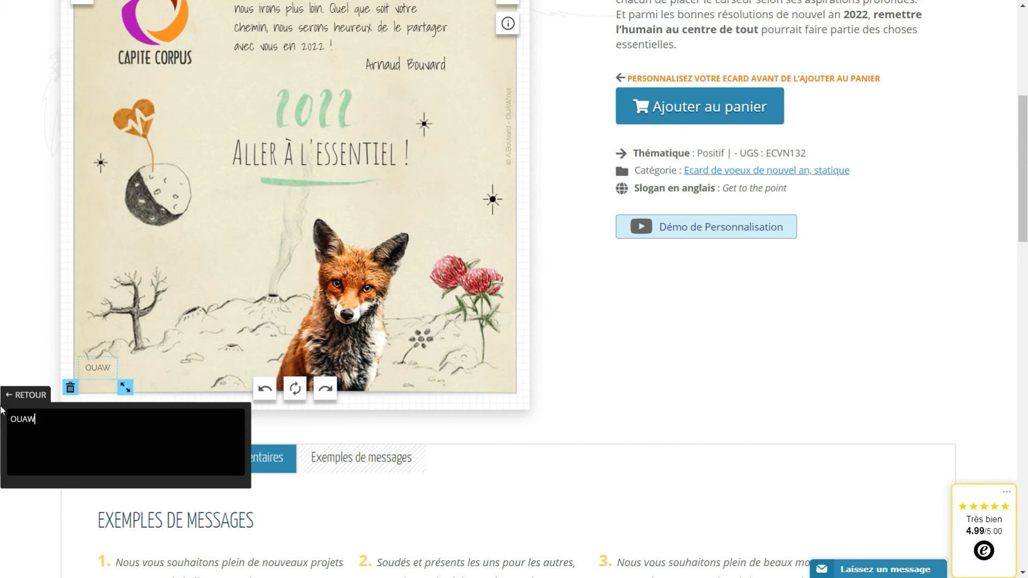
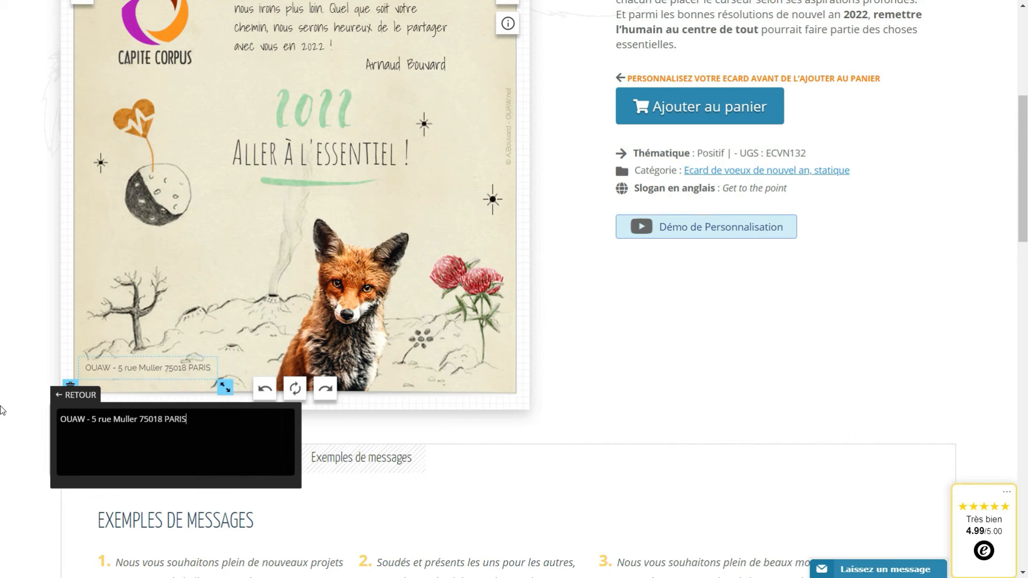
key("Return")
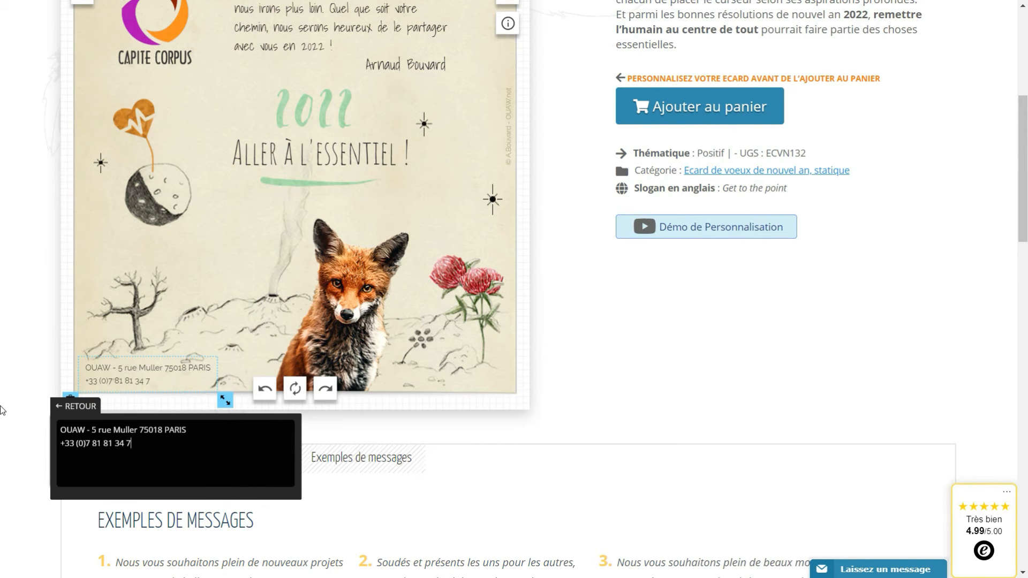
left_click(286, 330)
scroll(289, 338, "up", 3)
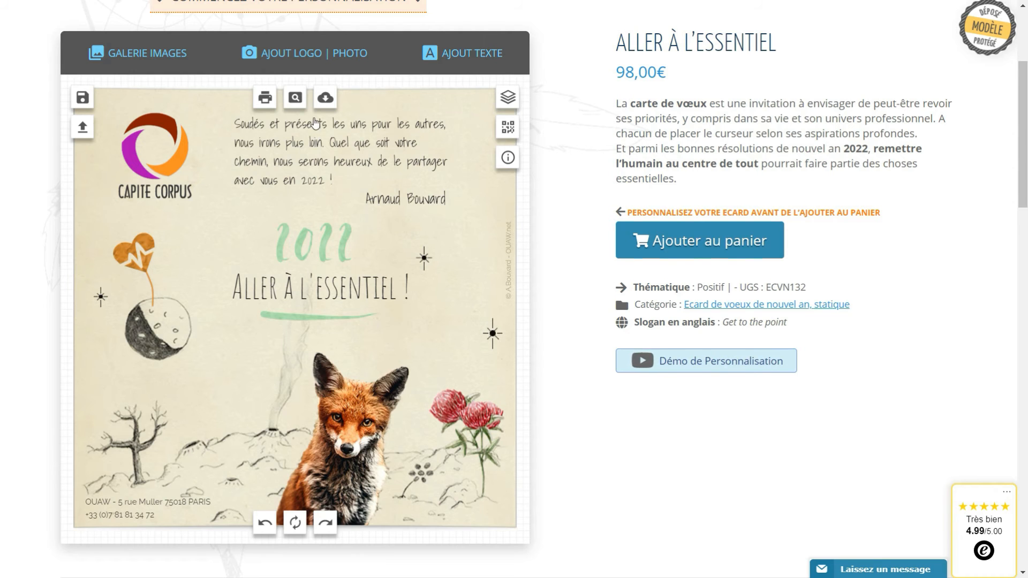
Review the card in full preview, then save it as a creation named 'crea1'
left_click(296, 98)
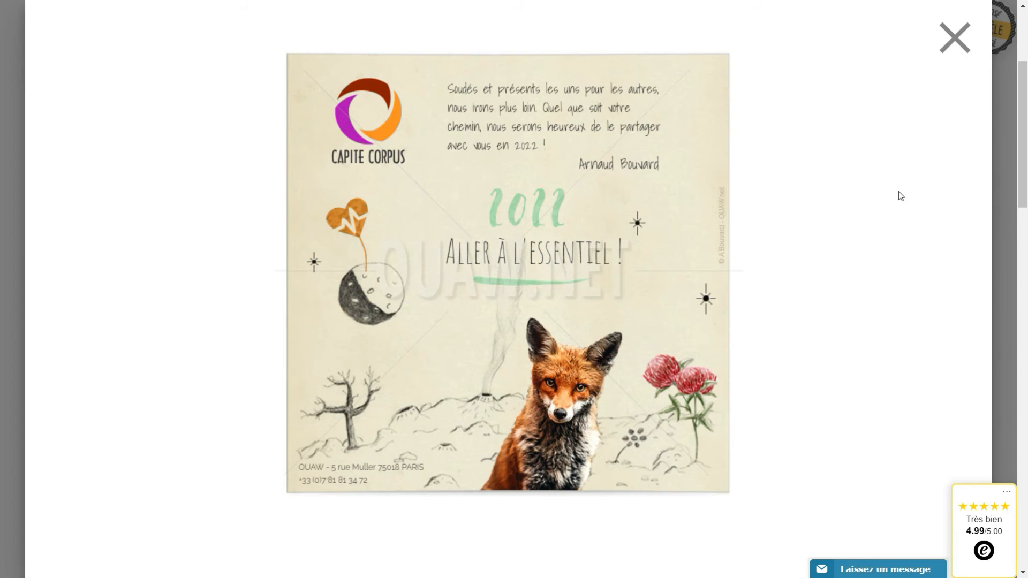
left_click(955, 38)
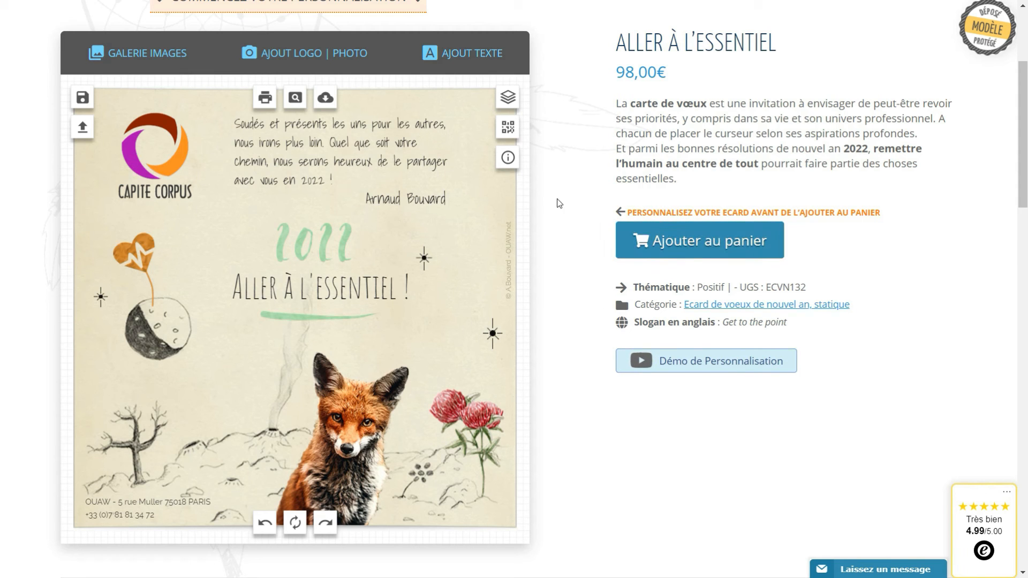
left_click(76, 101)
left_click(198, 237)
type("crea1")
left_click(262, 271)
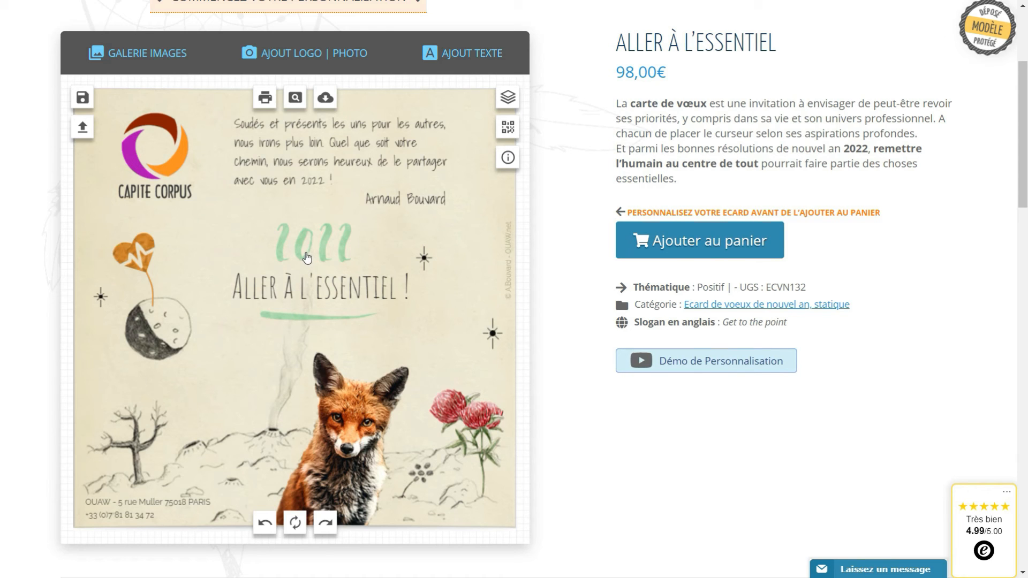
Colour the '2022' heading orange
left_click(307, 258)
left_click(228, 347)
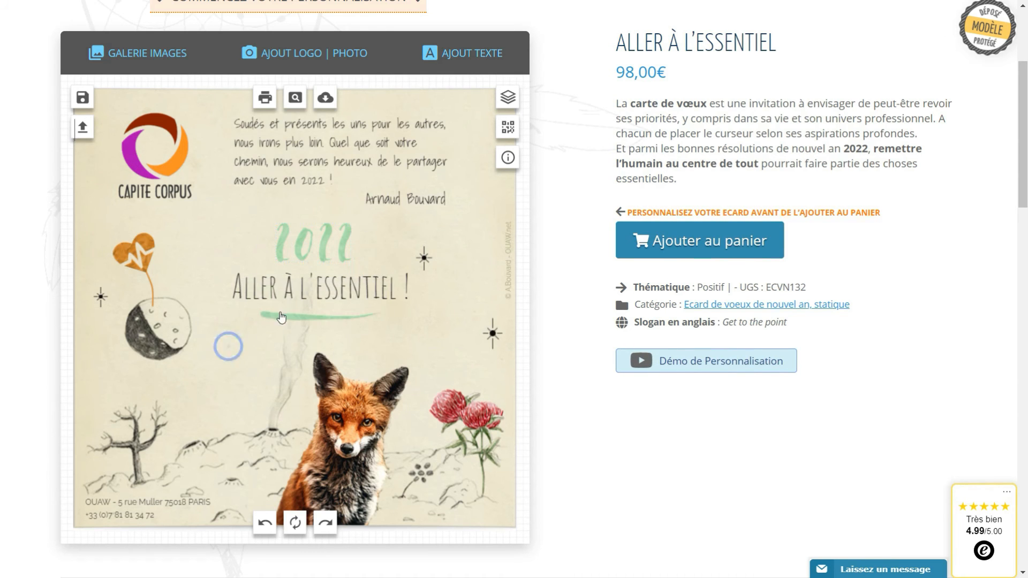
left_click(298, 253)
left_click(257, 300)
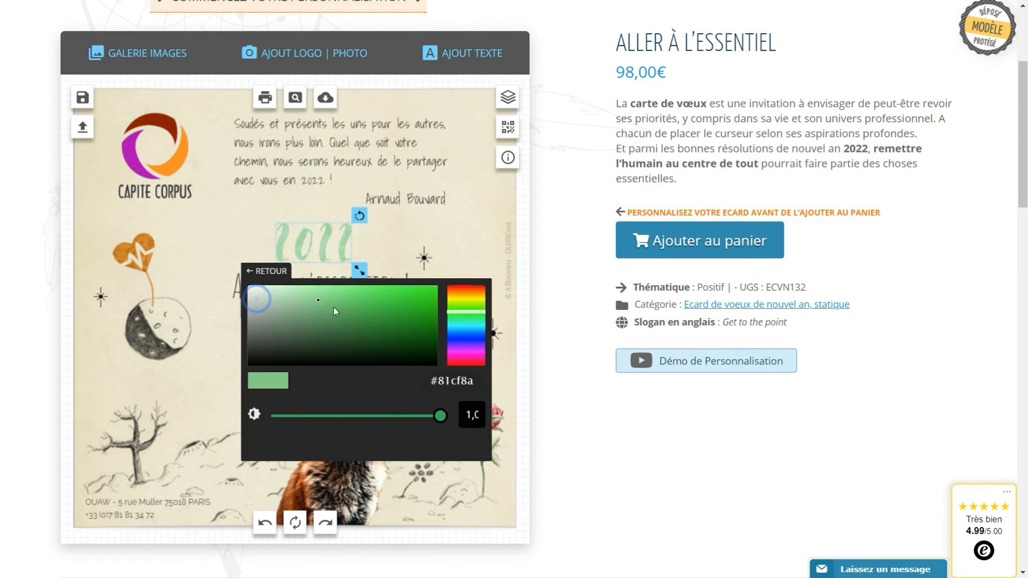
left_click(462, 291)
left_click(392, 286)
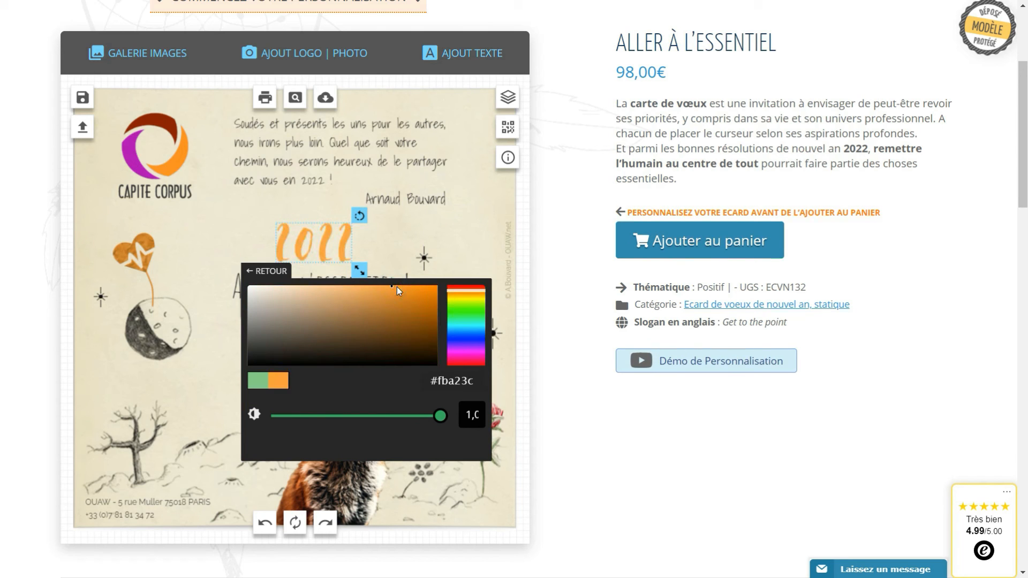
left_click(196, 275)
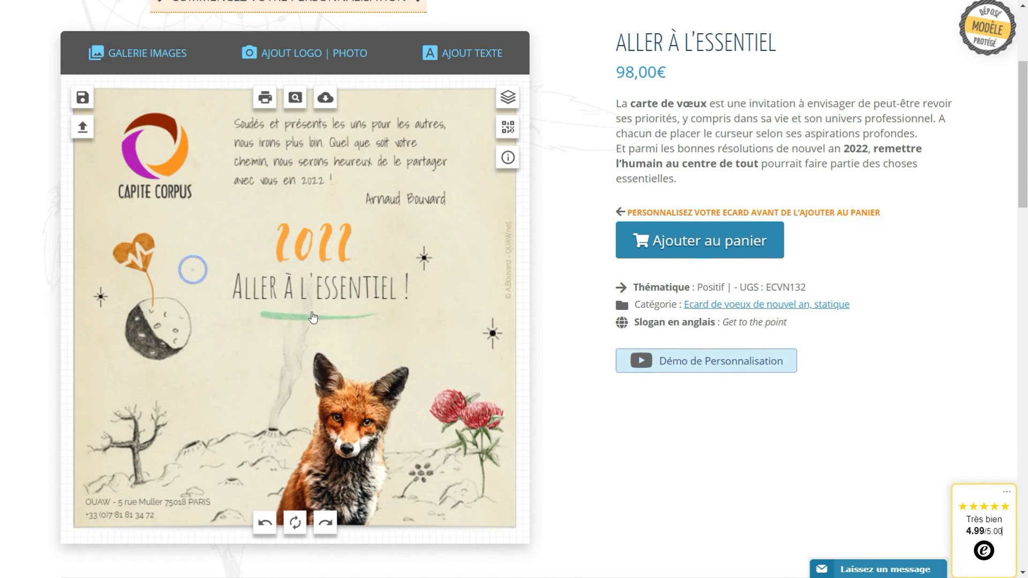
Copy 2022's #fba23c code and apply it to the brush stroke under the title
left_click(281, 318)
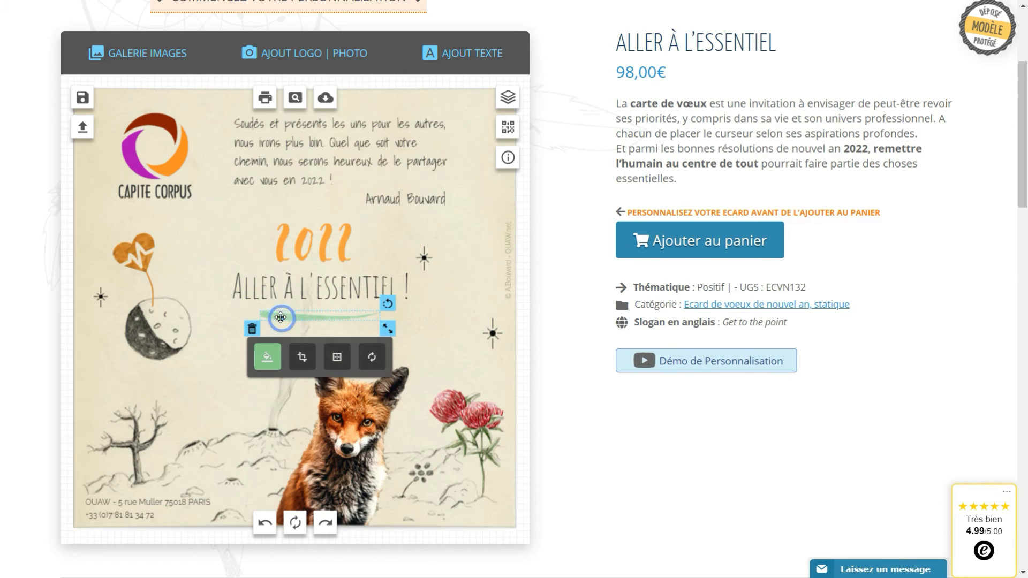
left_click_drag(281, 318, 278, 320)
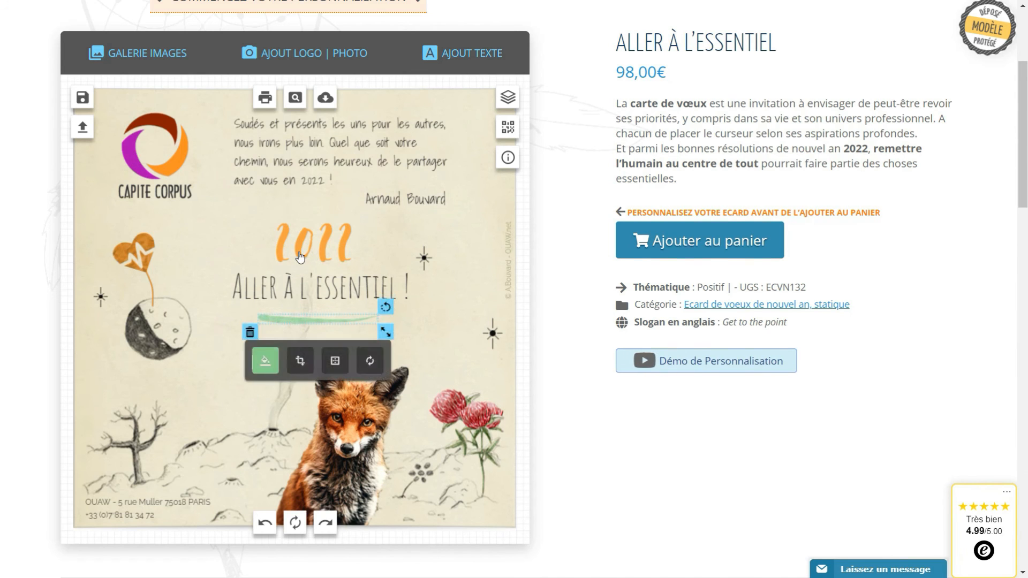
left_click(300, 258)
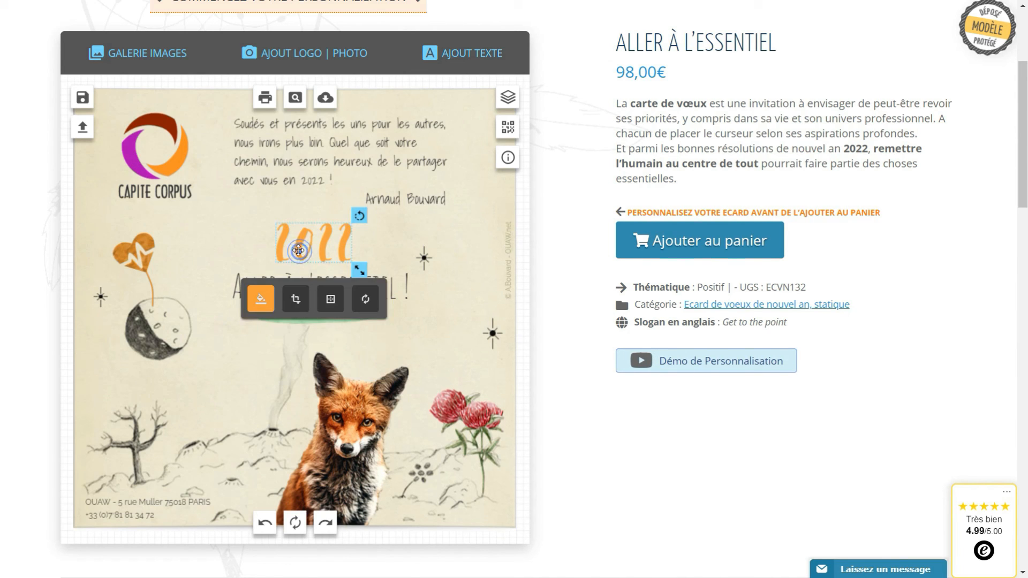
left_click(272, 299)
left_click_drag(475, 381, 422, 381)
key("ctrl+c")
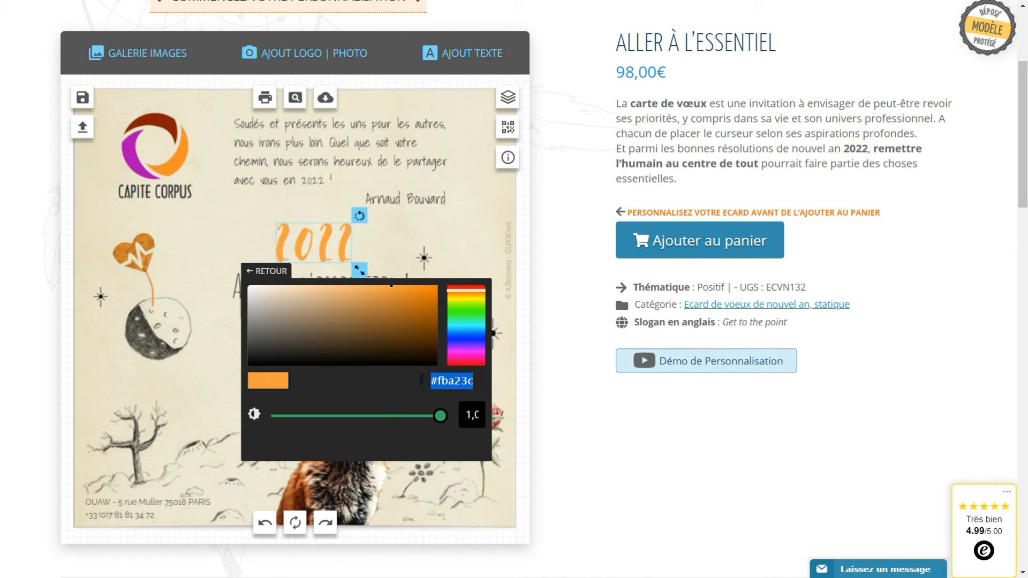
left_click(252, 255)
left_click(295, 321)
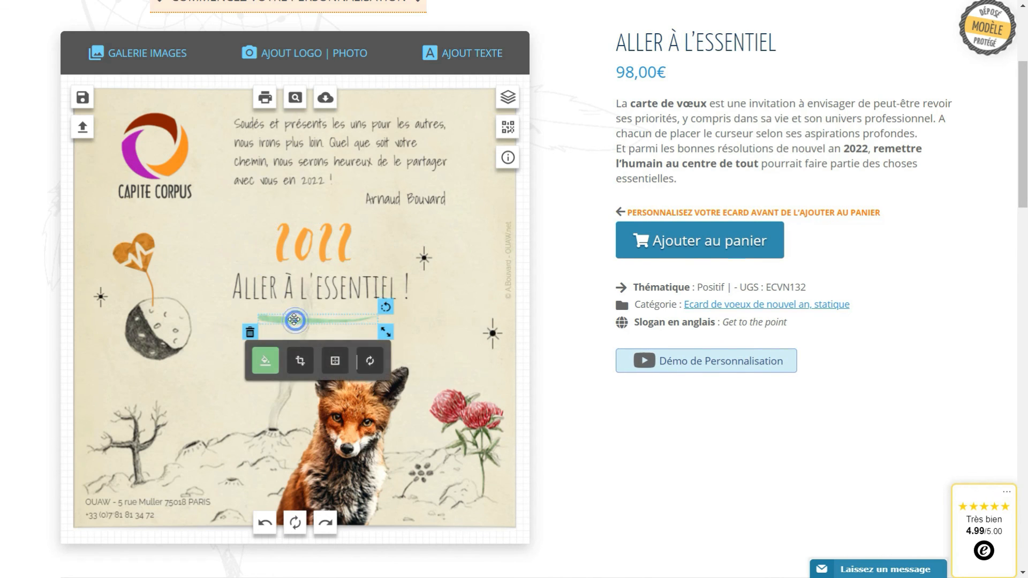
left_click(266, 362)
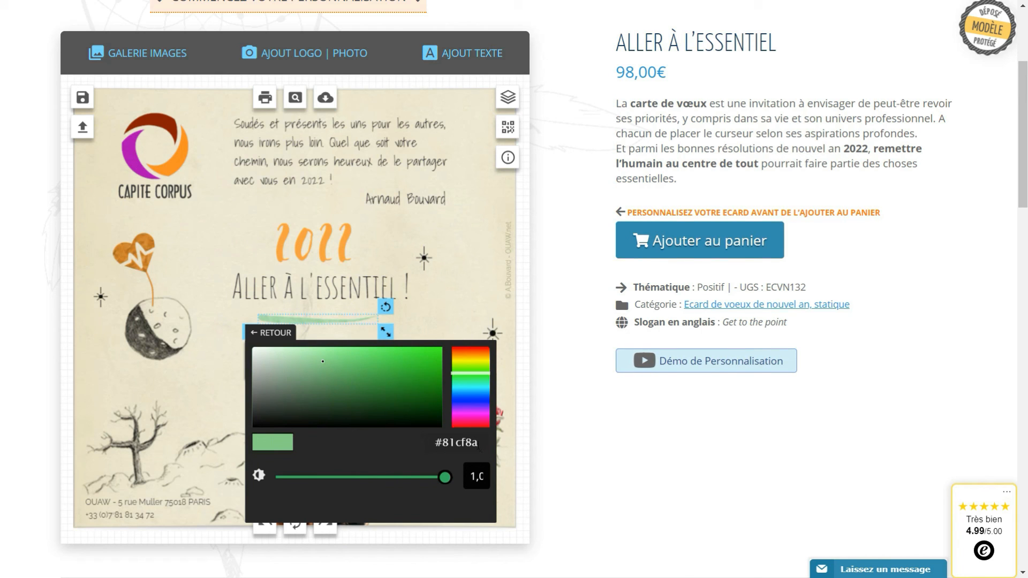
left_click(478, 445)
key("BackSpace")
key("ctrl+v")
left_click(217, 299)
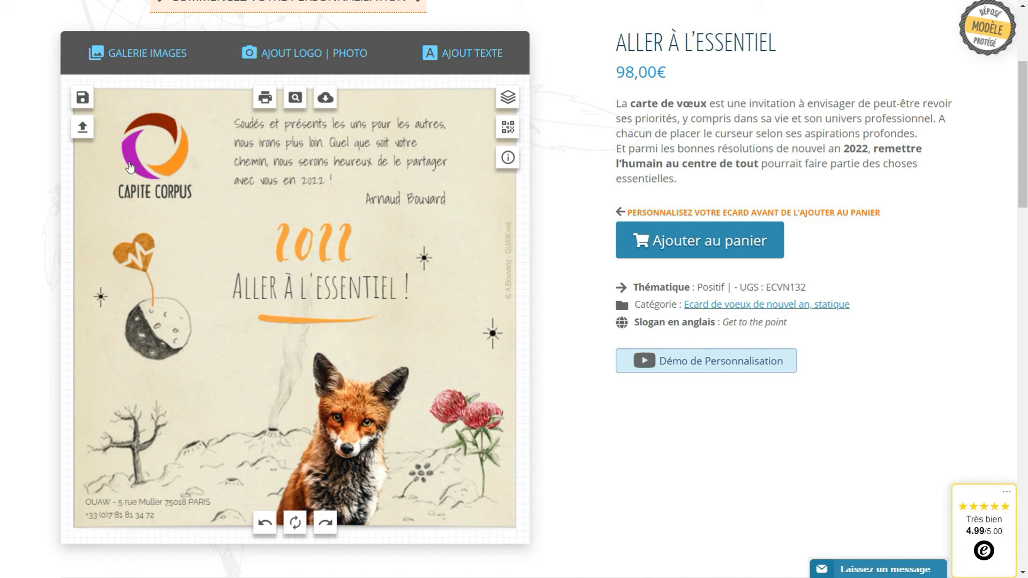
Recolour the 'Aller à l'essentiel !' title from dark grey to purple #af1db4
left_click(280, 291)
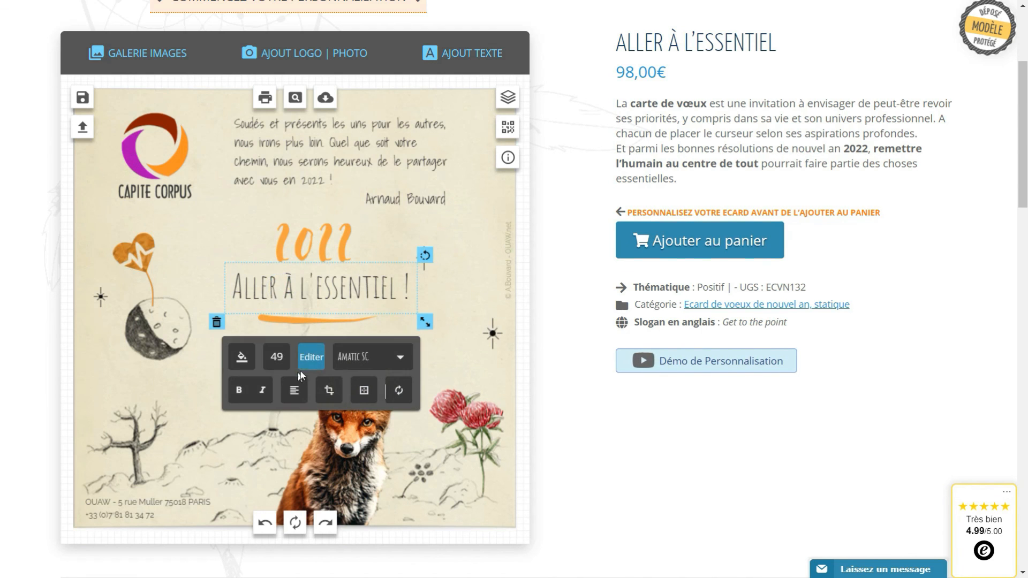
left_click(242, 357)
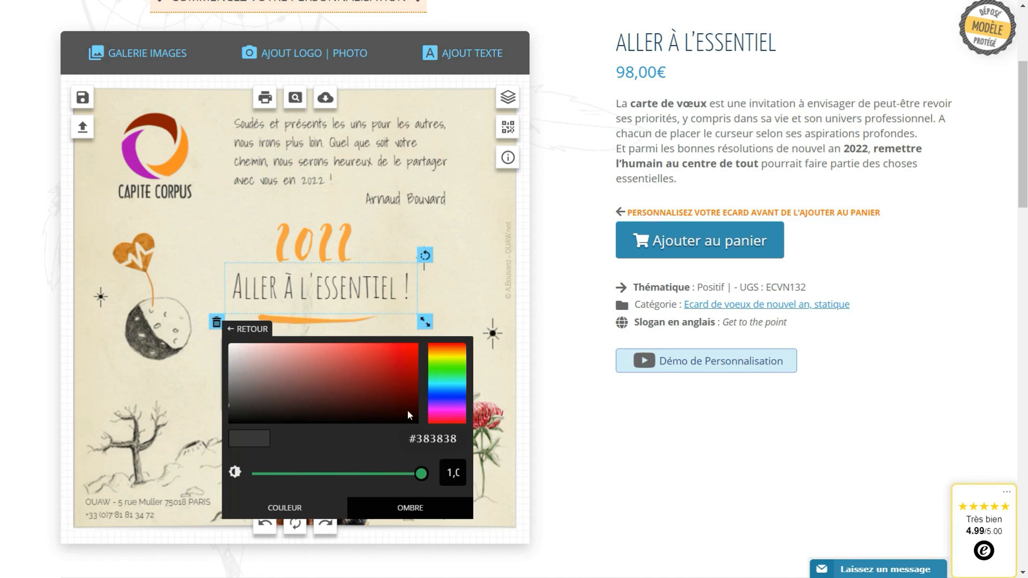
left_click(443, 411)
mouse_move(368, 369)
left_mouse_down()
mouse_move(378, 357)
mouse_move(389, 365)
mouse_move(385, 395)
left_mouse_up()
left_click(219, 239)
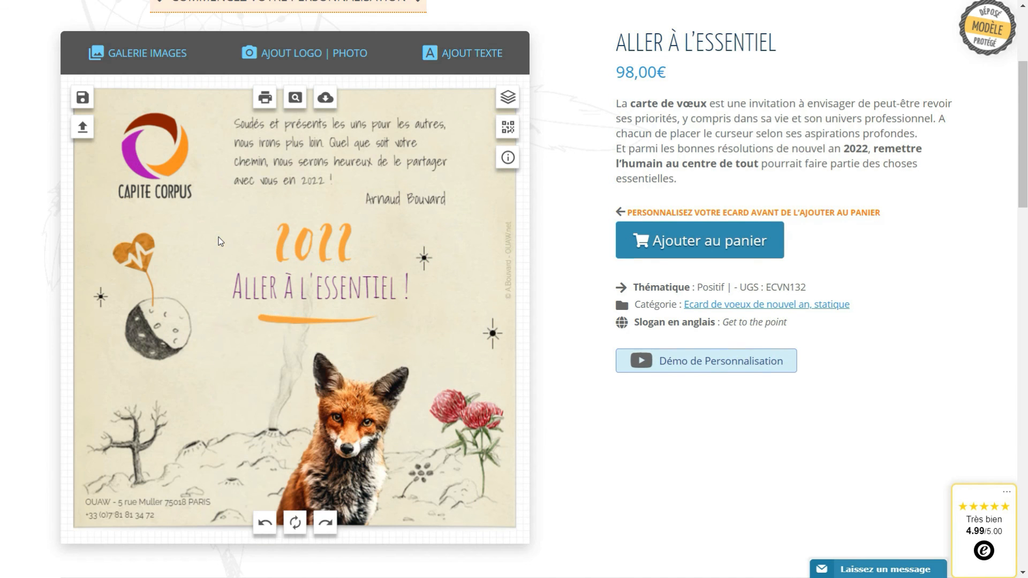
left_click(288, 170)
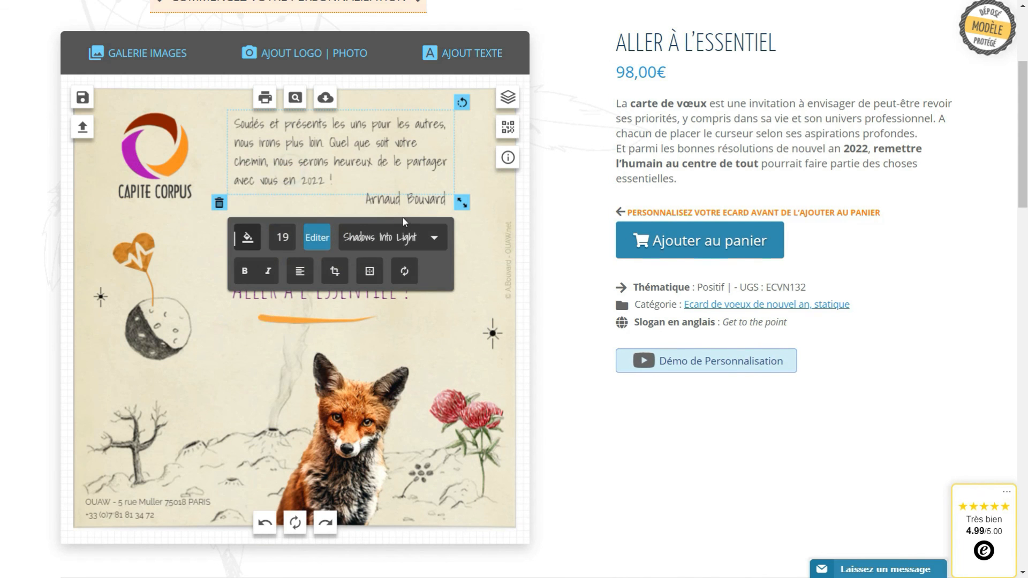
left_click(395, 203)
Save the recoloured card as a second creation named 'crea2'
left_click(215, 257)
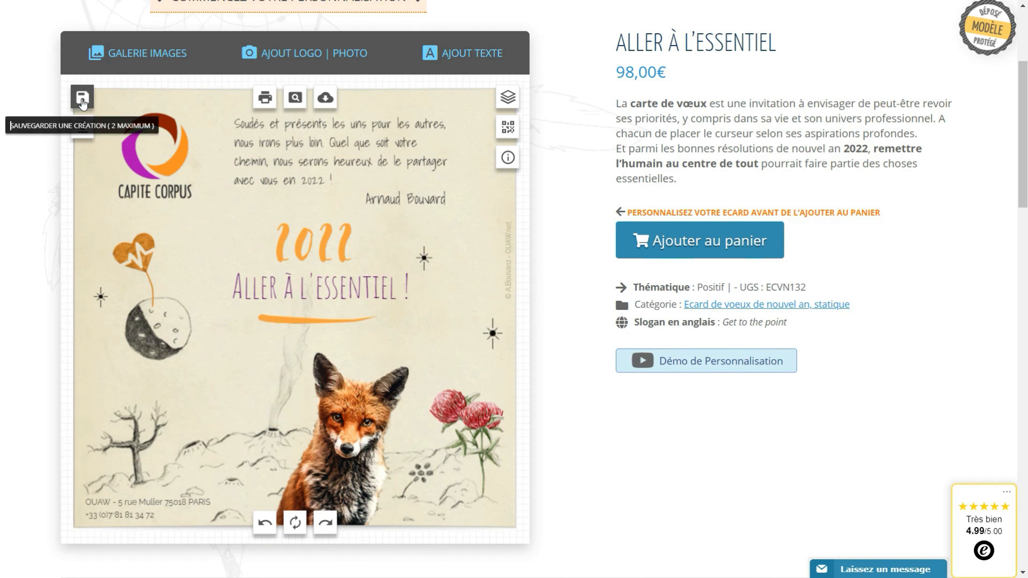
left_click(82, 98)
left_click(306, 237)
type("crea2")
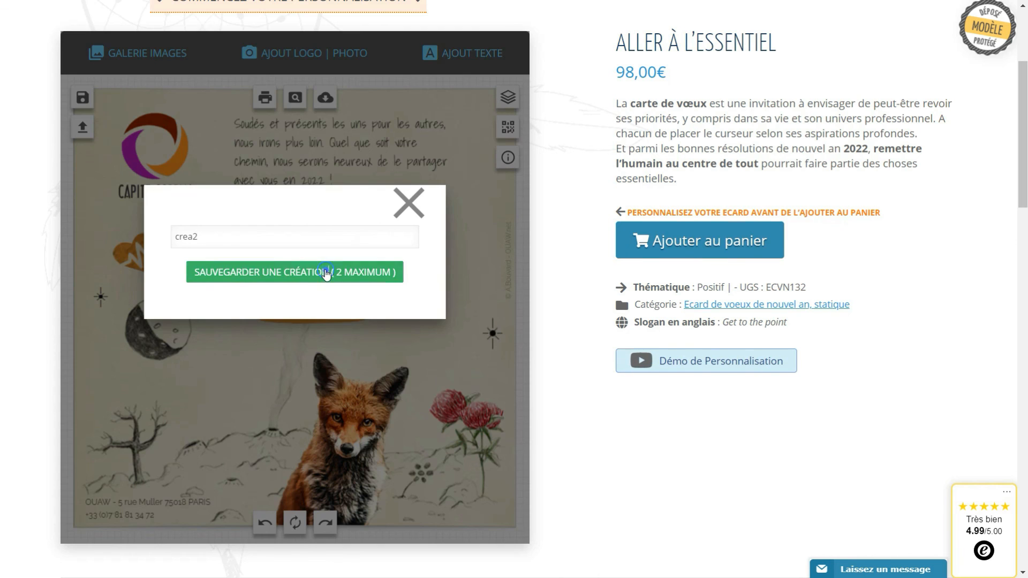
left_click(326, 270)
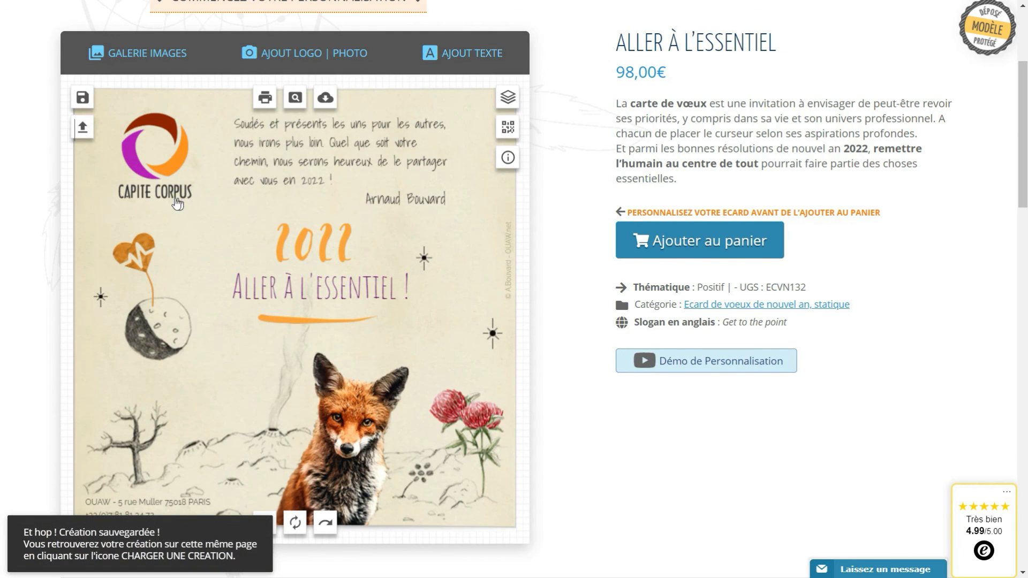
left_click(83, 129)
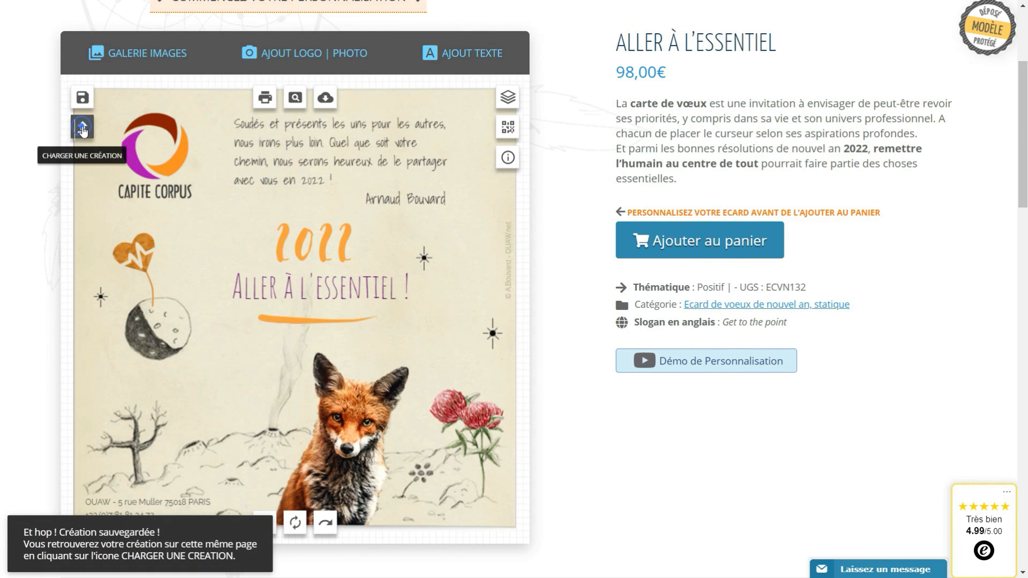
left_click_drag(724, 128, 707, 192)
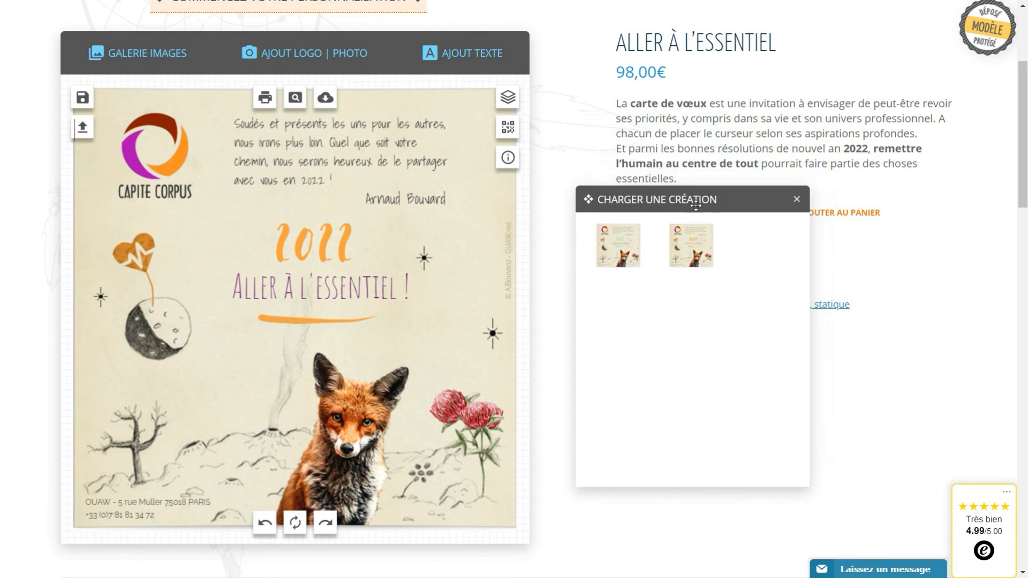
left_click(618, 247)
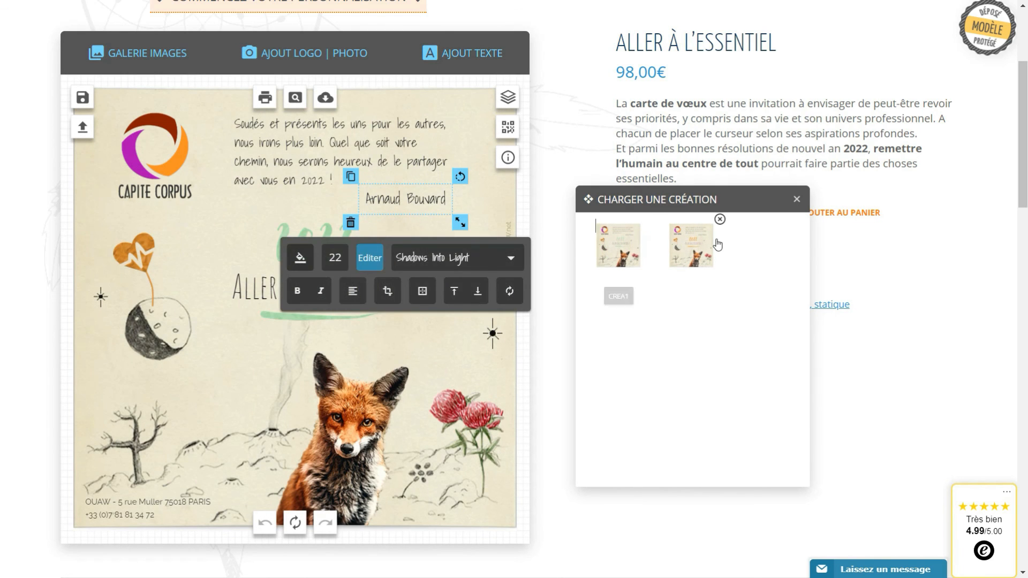
left_click(686, 260)
left_click(621, 259)
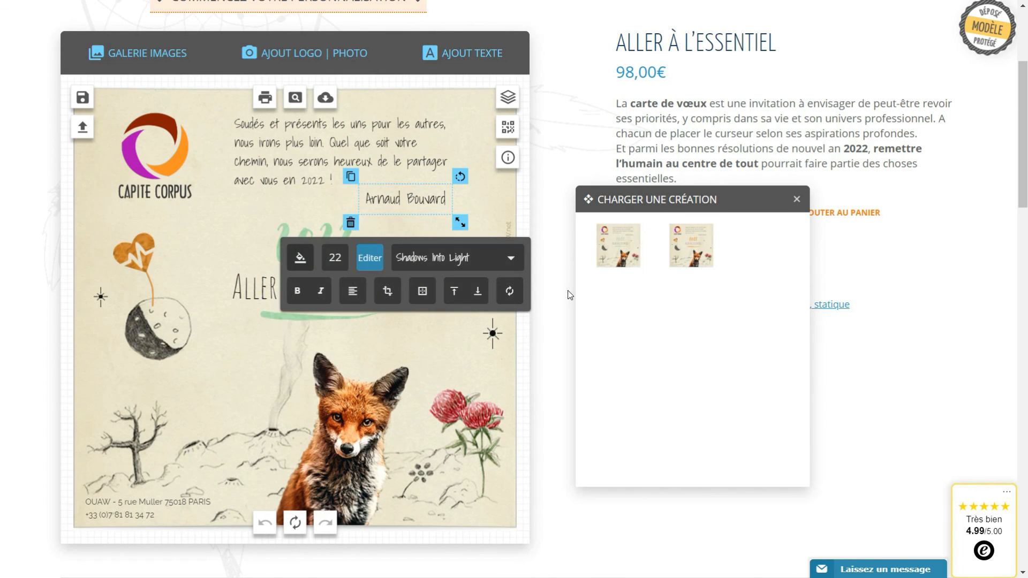
left_click(691, 251)
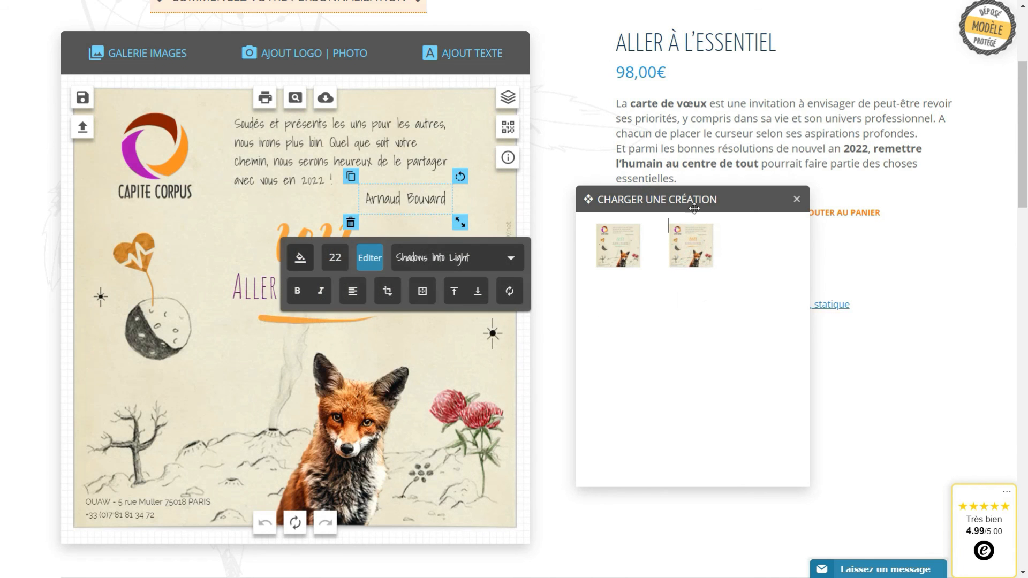
left_click_drag(686, 203, 725, 354)
left_click(593, 342)
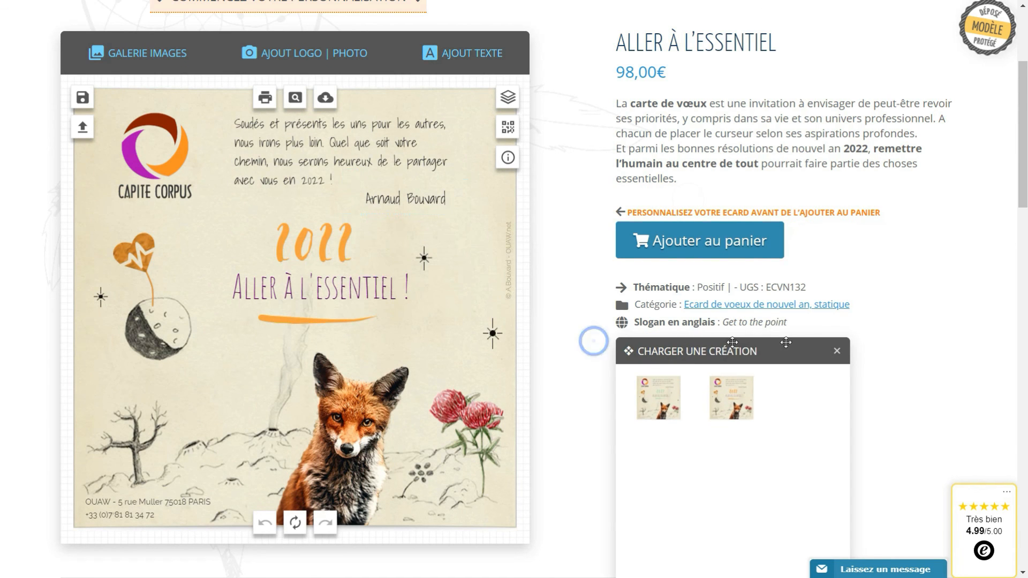
left_click(837, 353)
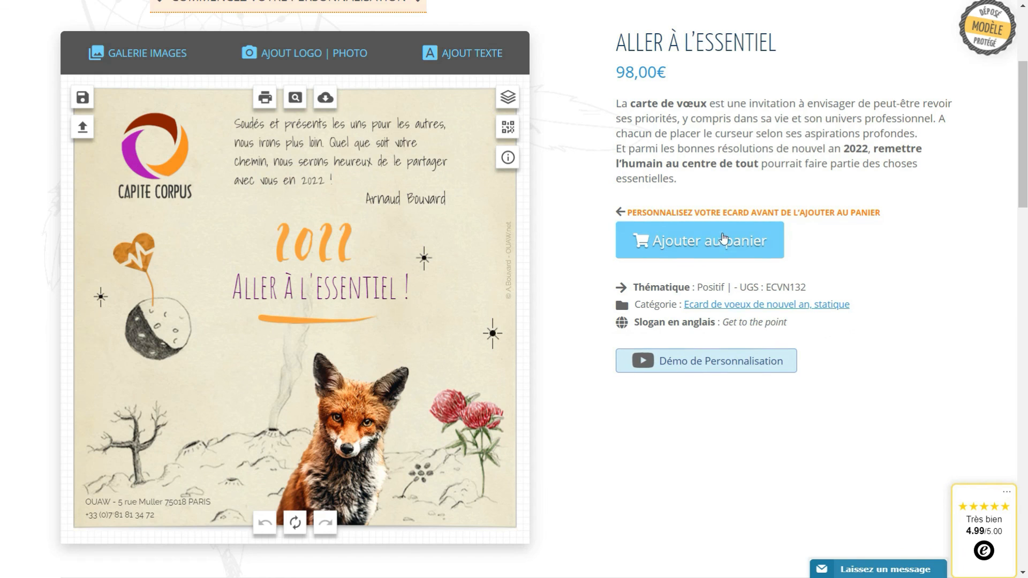